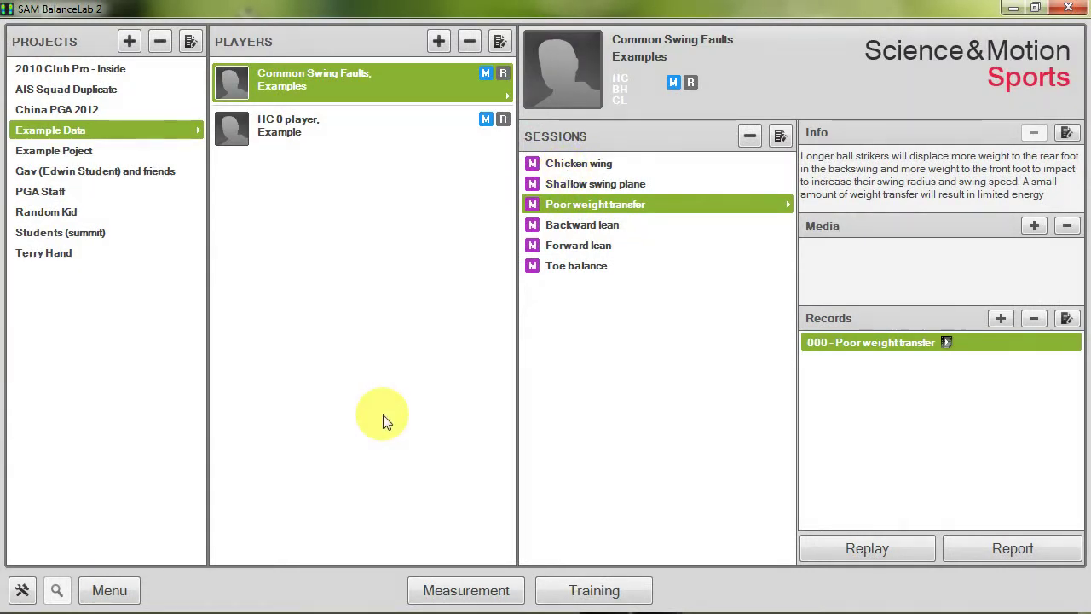
# Step: Open the Chicken wing session of the Common Swing Faults player for replay
pyautogui.click(586, 167)
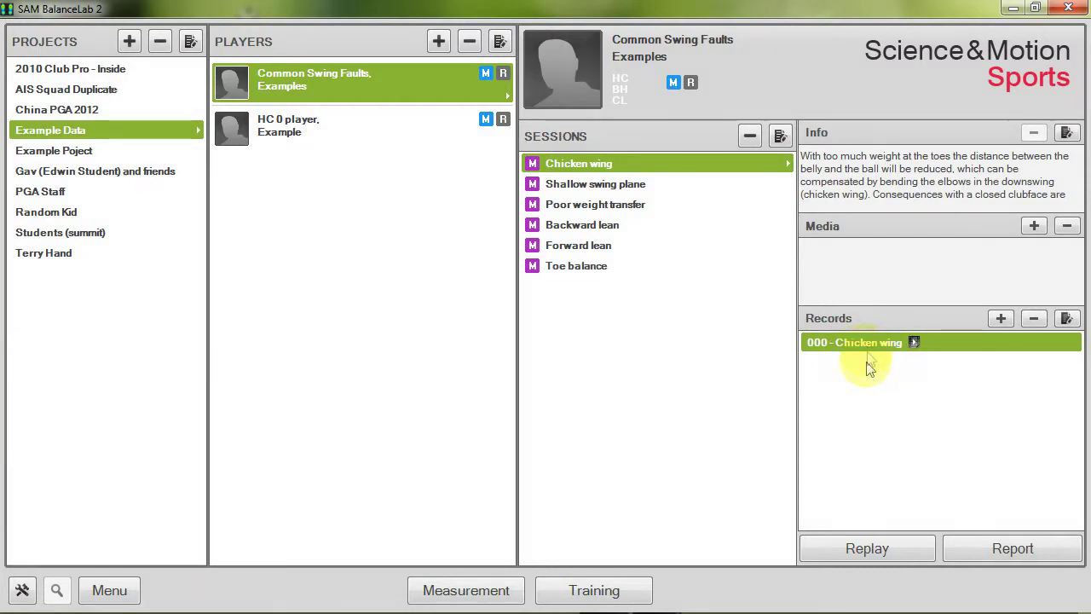
pyautogui.click(911, 546)
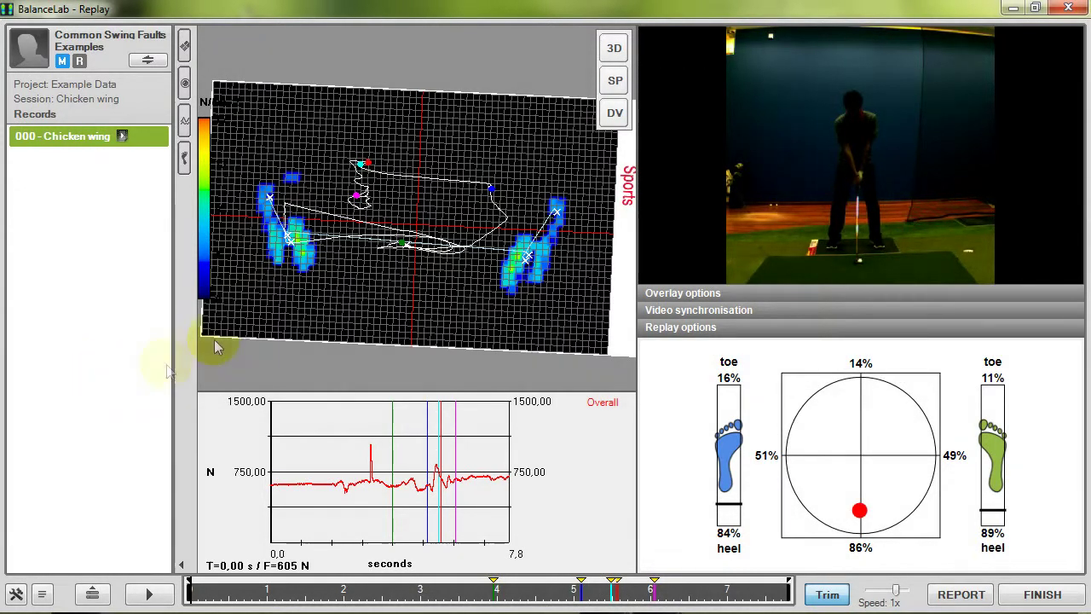
# Step: Hide and restore the pressure plate, video, force curve and foot balance views one after another
pyautogui.click(187, 47)
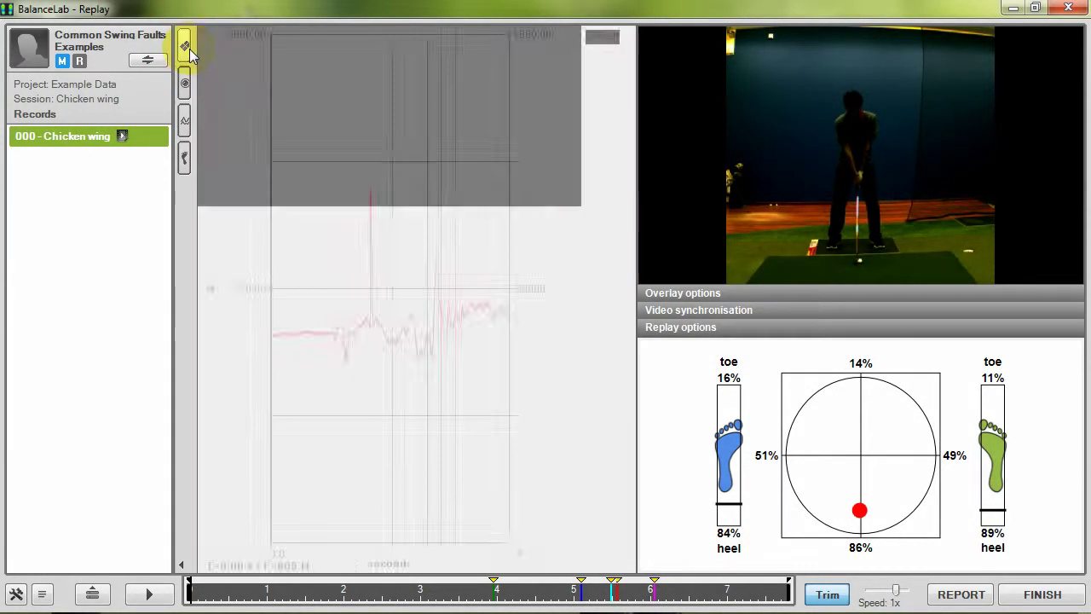
pyautogui.click(187, 47)
pyautogui.click(186, 85)
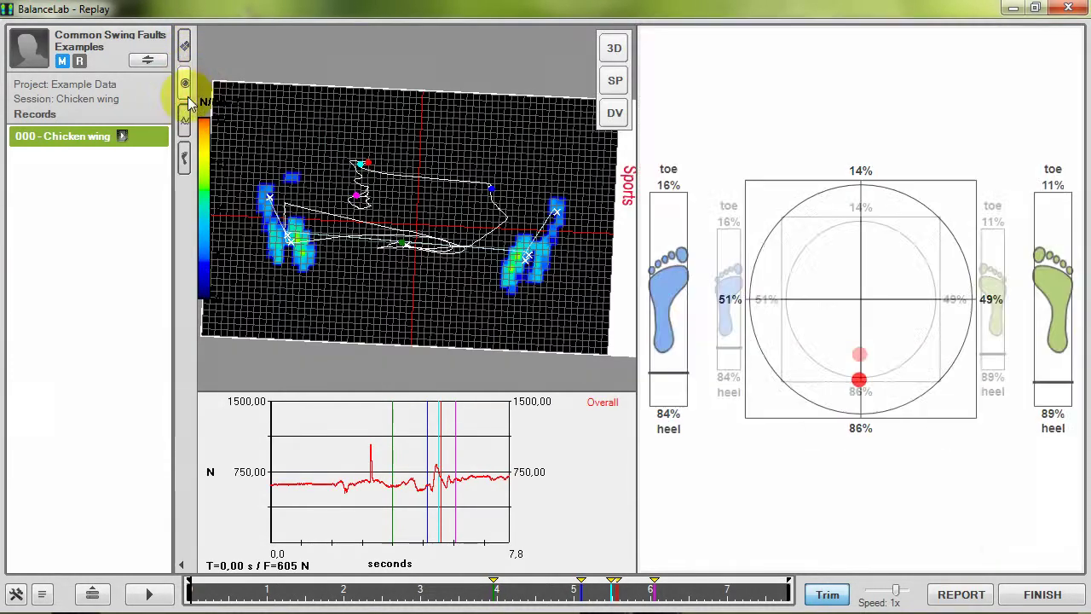
pyautogui.click(185, 85)
pyautogui.click(186, 124)
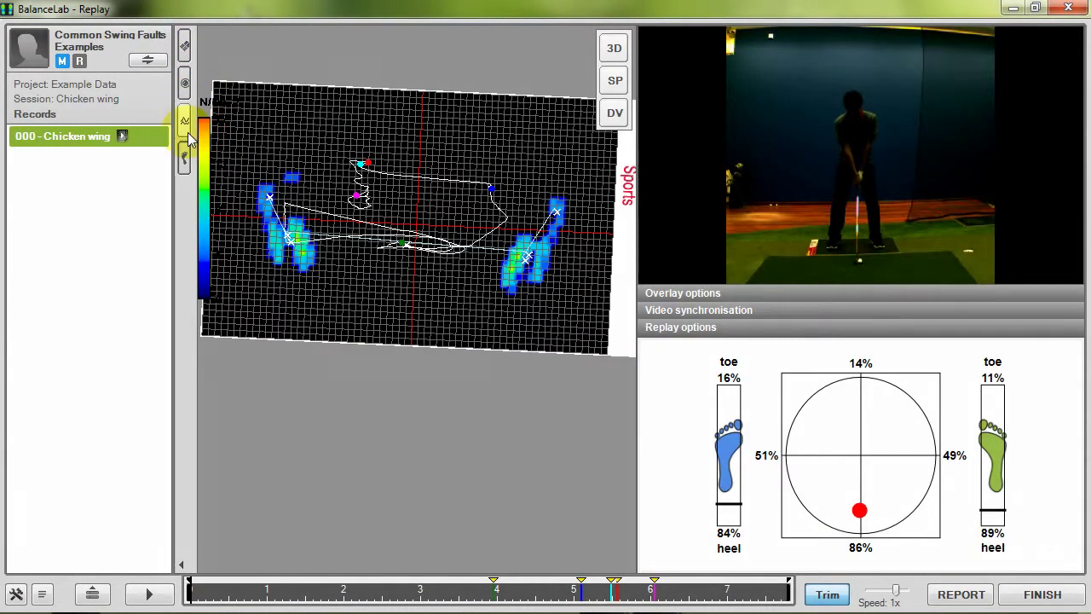
pyautogui.click(186, 126)
pyautogui.click(185, 162)
pyautogui.click(186, 162)
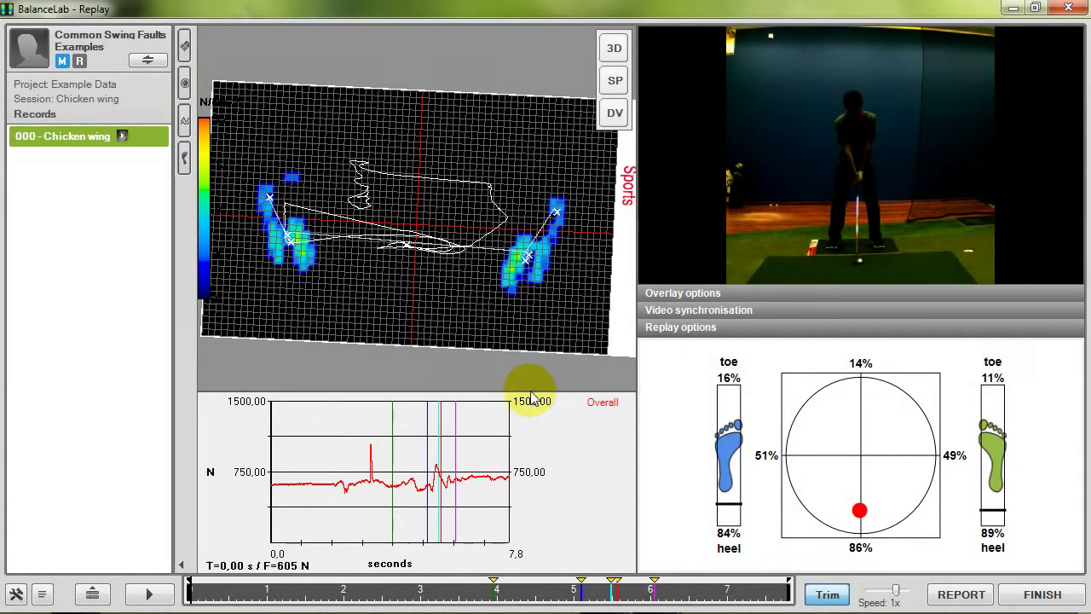
# Step: Resize the replay areas so the force curve gets more height and the video side slightly more width
pyautogui.moveTo(530, 398); pyautogui.dragTo(524, 284)
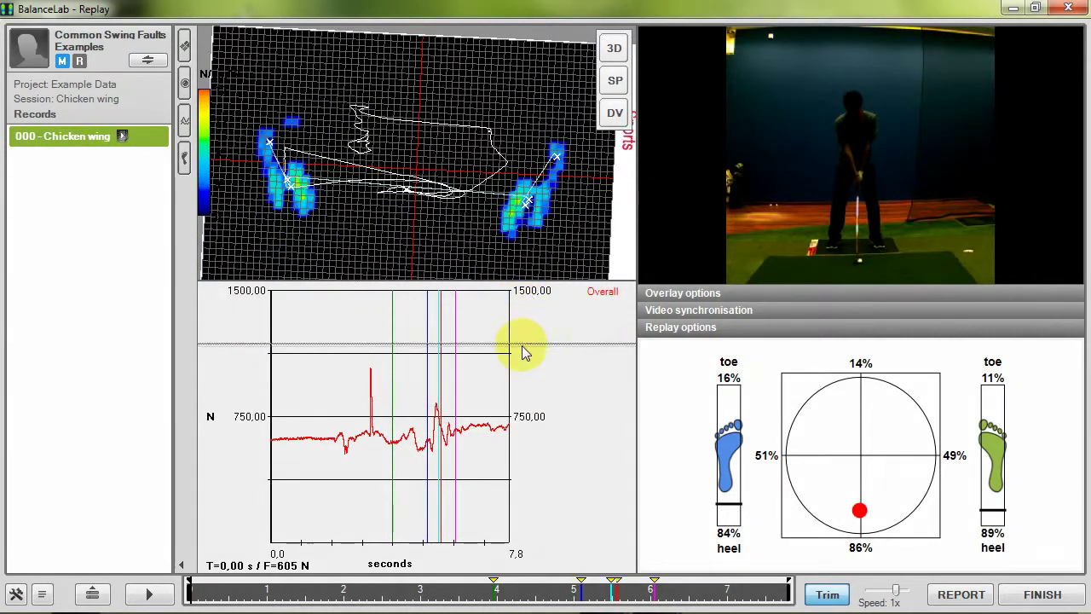
pyautogui.moveTo(524, 352); pyautogui.dragTo(527, 353)
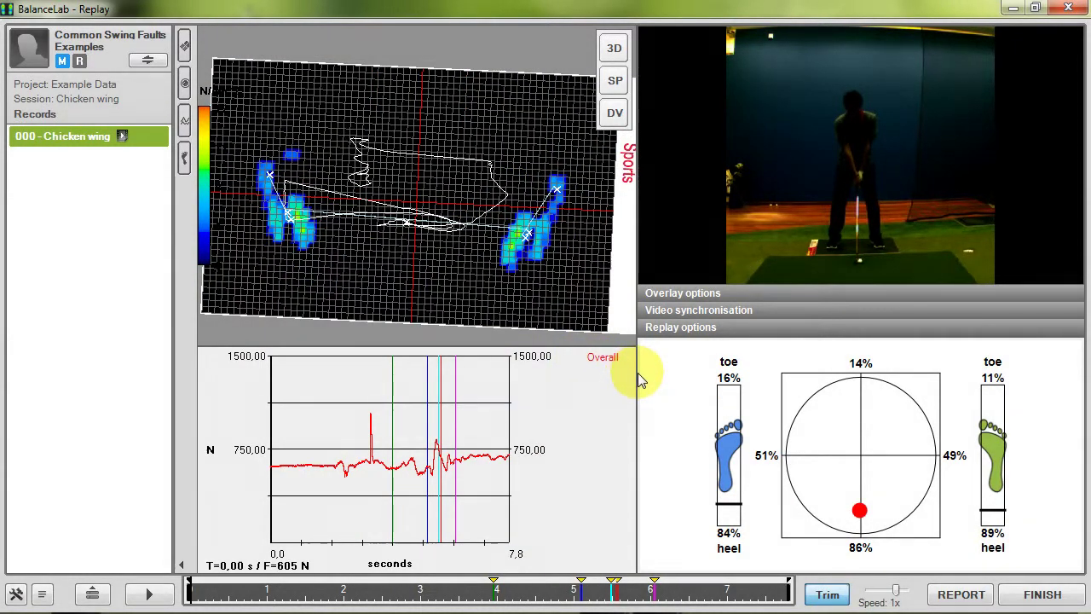
pyautogui.moveTo(641, 377); pyautogui.dragTo(767, 390)
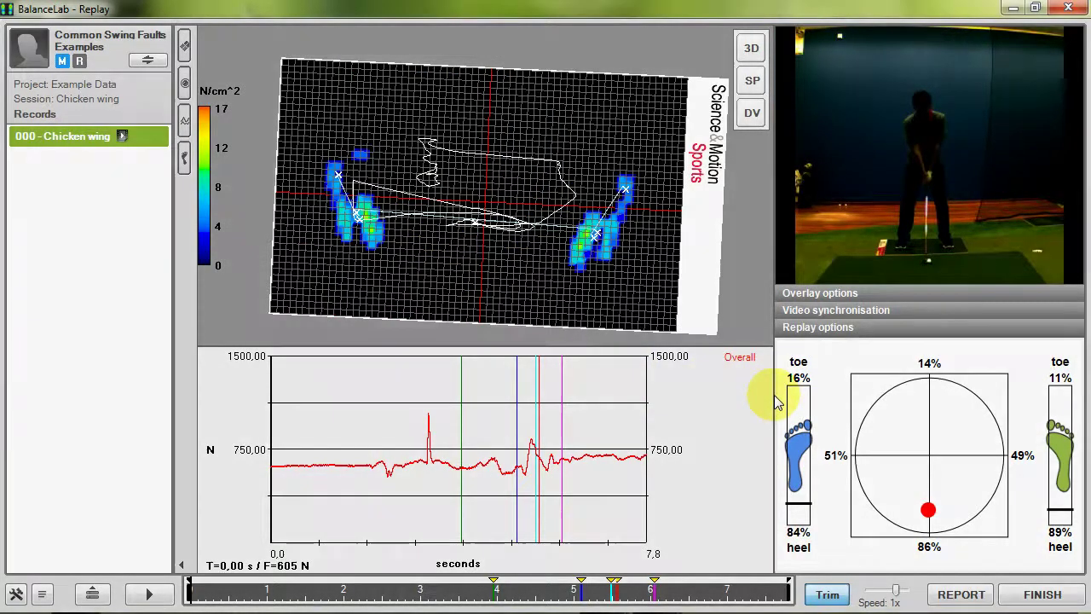
pyautogui.moveTo(775, 400); pyautogui.dragTo(621, 384)
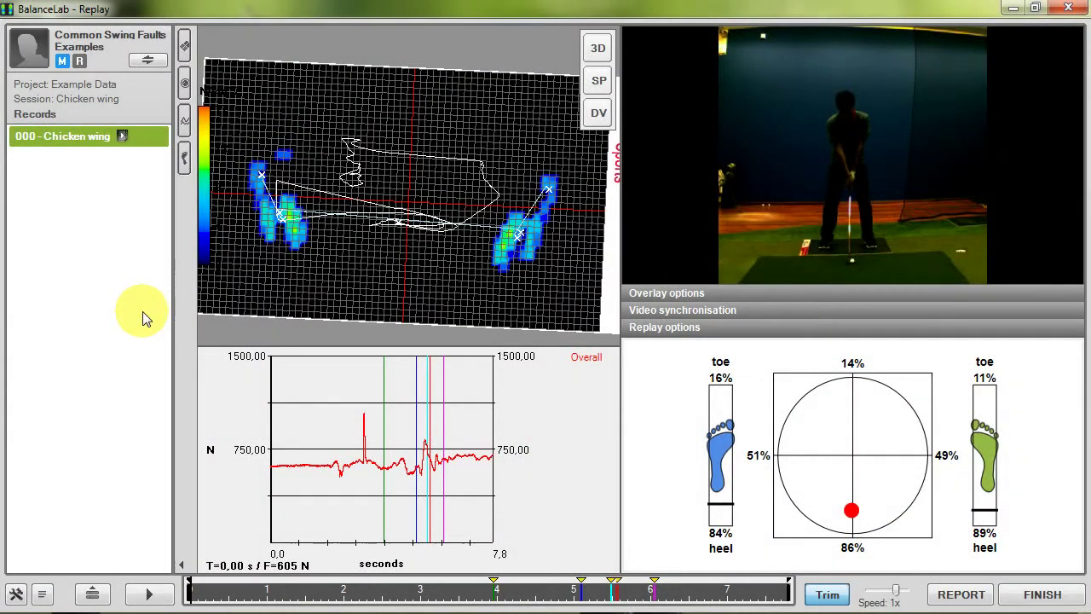
# Step: Play the Chicken wing recording and scrub through its timeline to review the setup before the swing
pyautogui.click(149, 597)
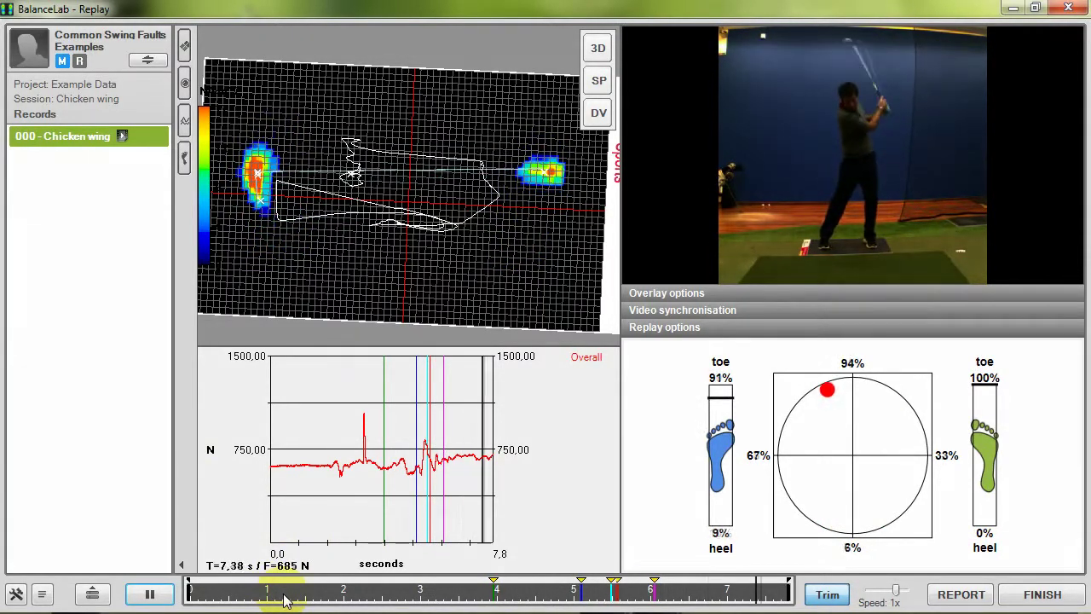
pyautogui.moveTo(287, 592); pyautogui.dragTo(452, 598)
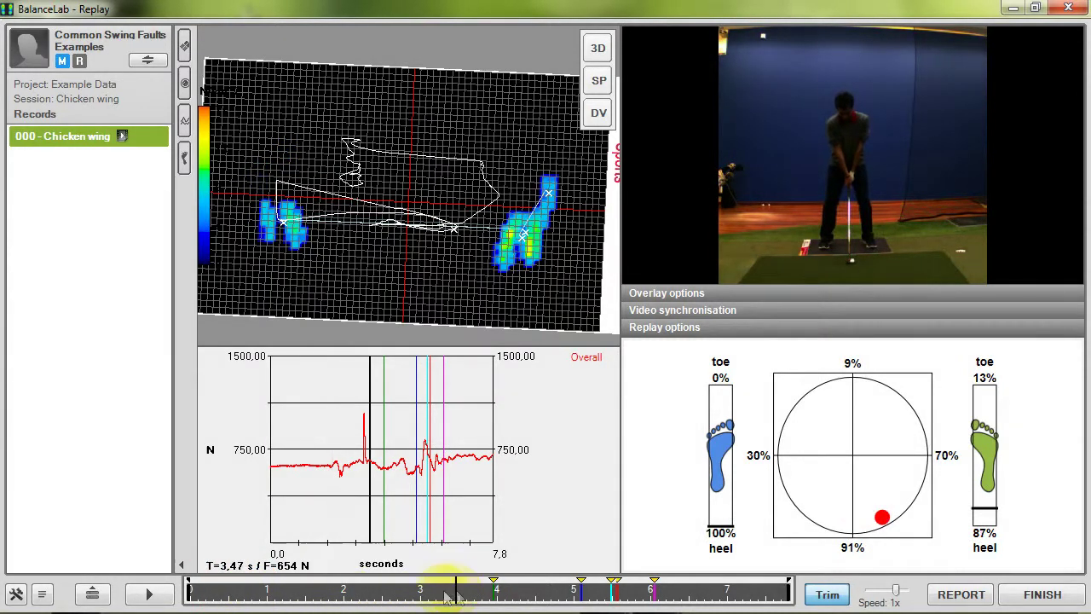
pyautogui.click(286, 596)
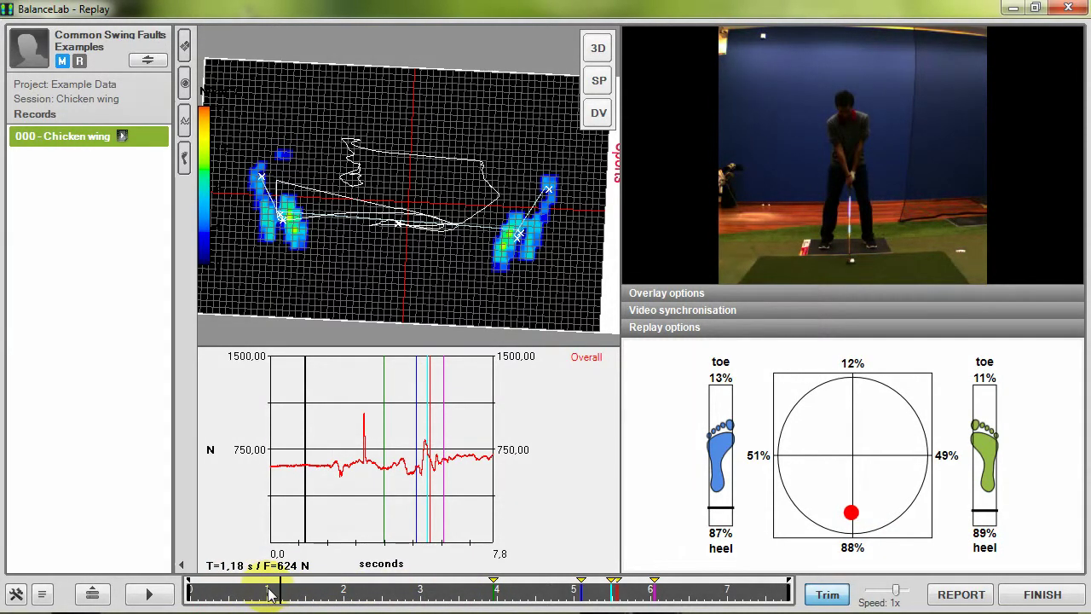
pyautogui.moveTo(269, 594); pyautogui.dragTo(314, 593)
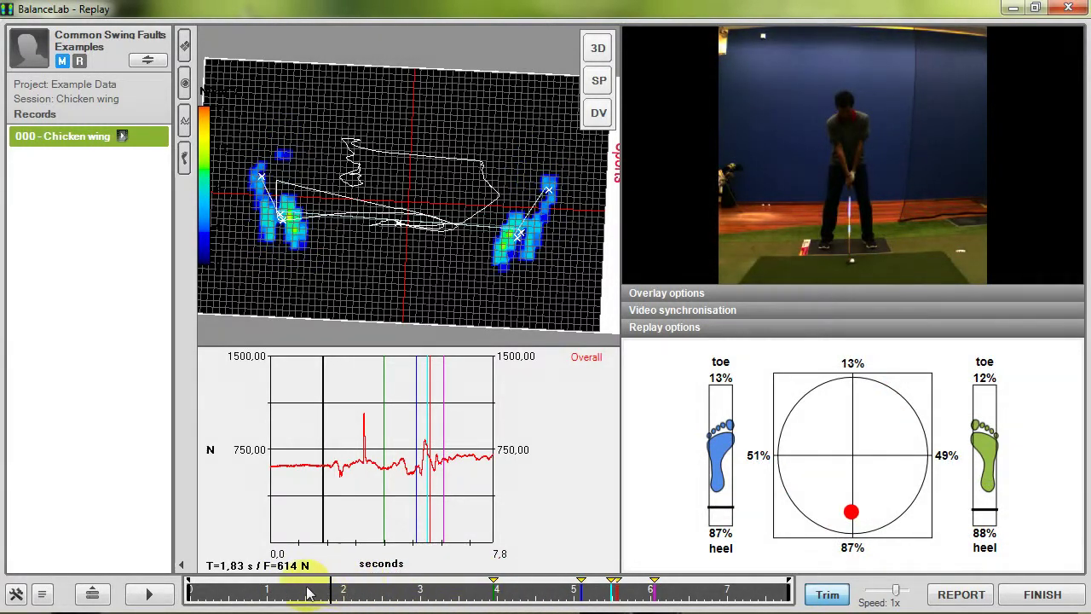
# Step: Set the playback start marker at about 3.69 s, just before the swing begins
pyautogui.rightClick(404, 595)
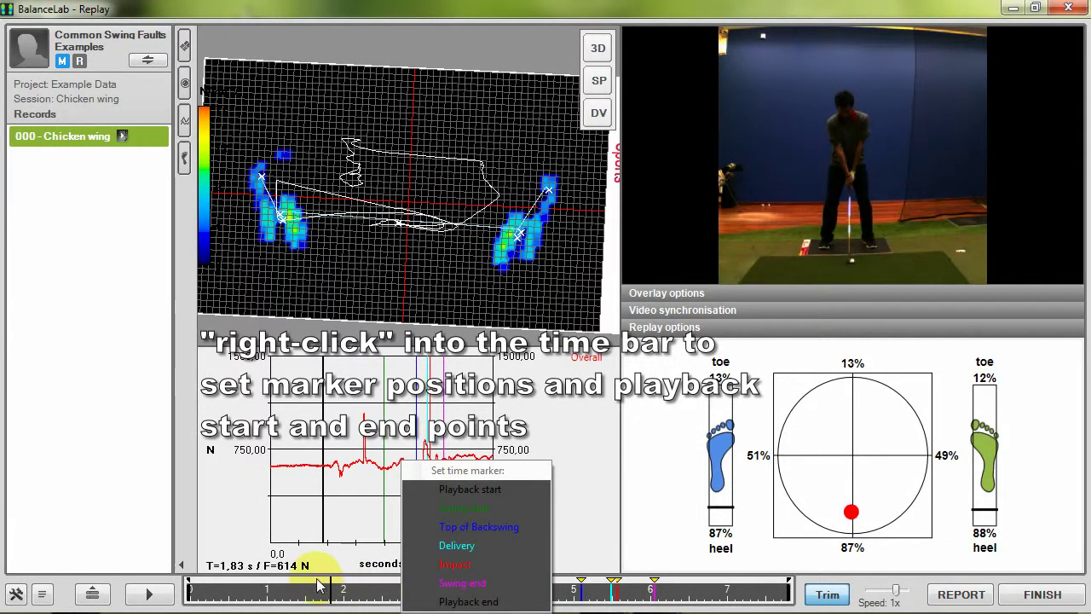
pyautogui.click(367, 591)
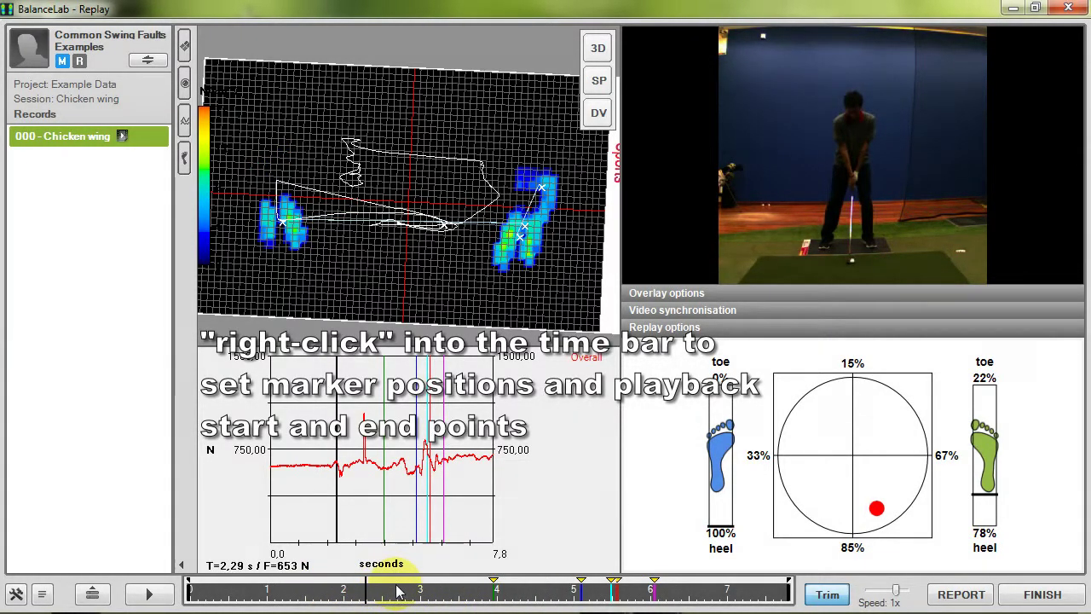
pyautogui.moveTo(231, 592); pyautogui.dragTo(476, 602)
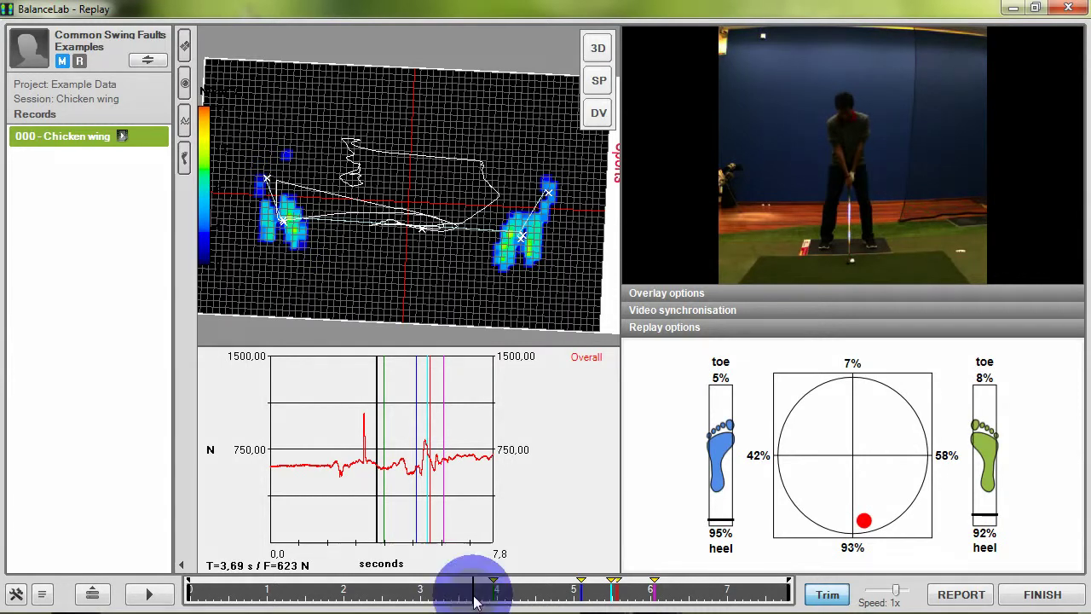
pyautogui.rightClick(476, 601)
pyautogui.click(532, 488)
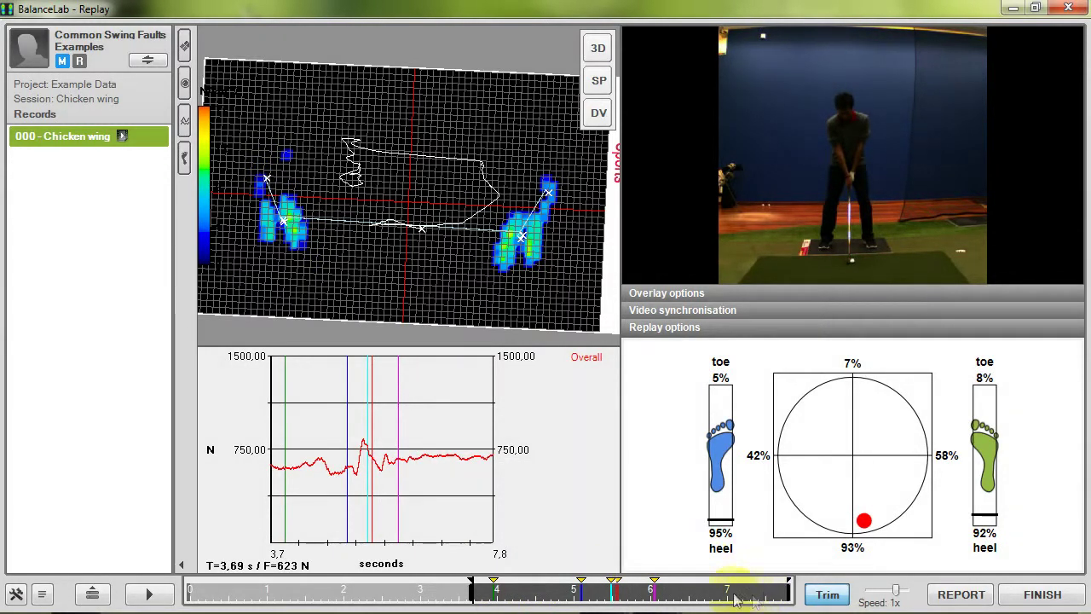
# Step: Set the playback end marker at about 7.08 s and reapply the trim to the recording
pyautogui.moveTo(735, 601)
pyautogui.mouseDown()
pyautogui.moveTo(683, 601)
pyautogui.moveTo(751, 600)
pyautogui.moveTo(735, 601)
pyautogui.mouseUp()
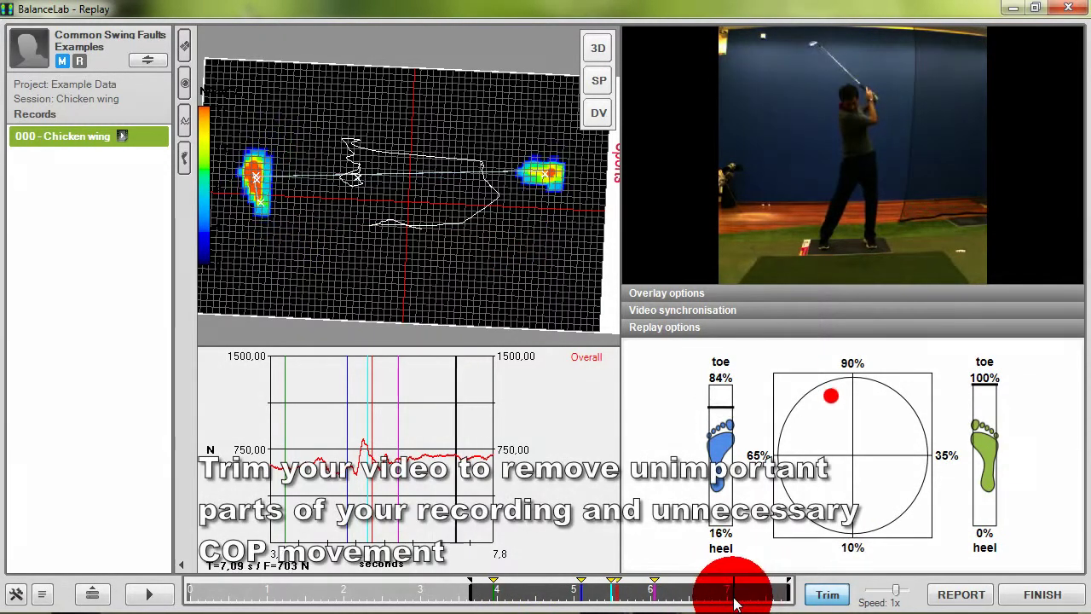
pyautogui.rightClick(735, 601)
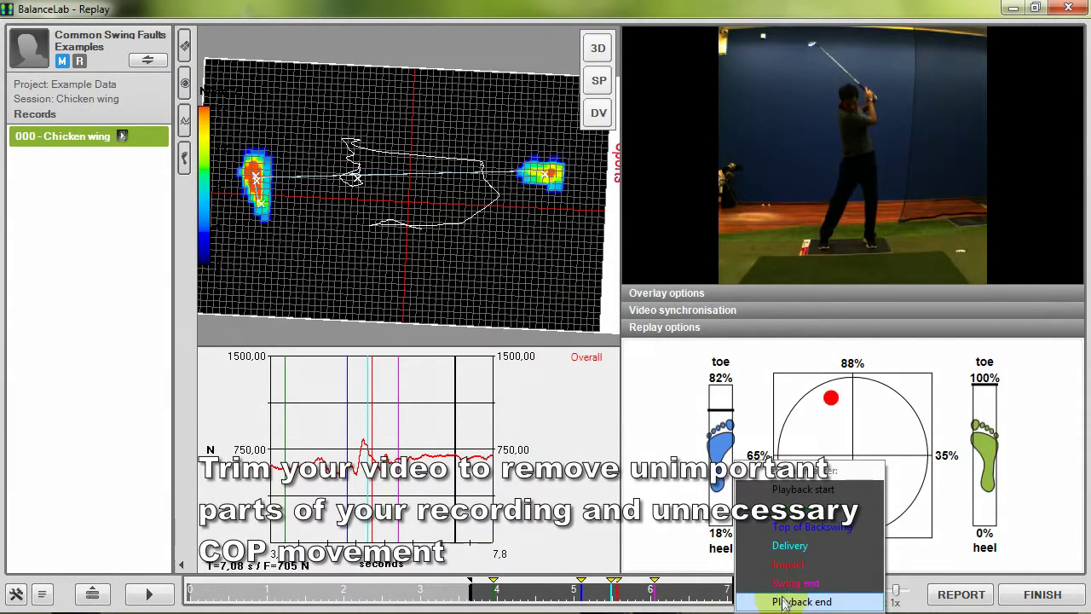
pyautogui.click(784, 602)
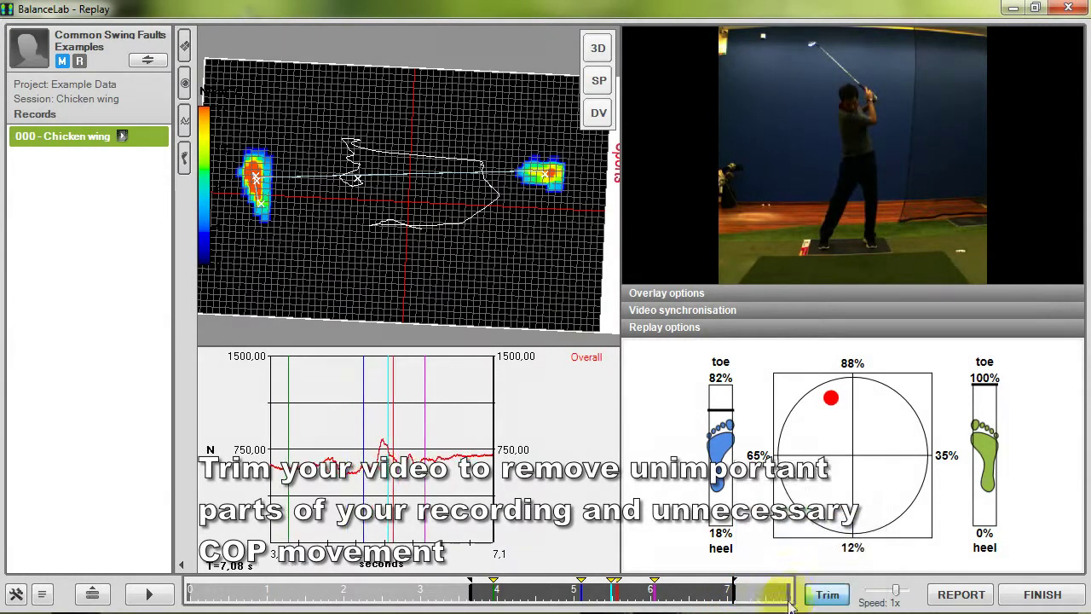
pyautogui.click(833, 599)
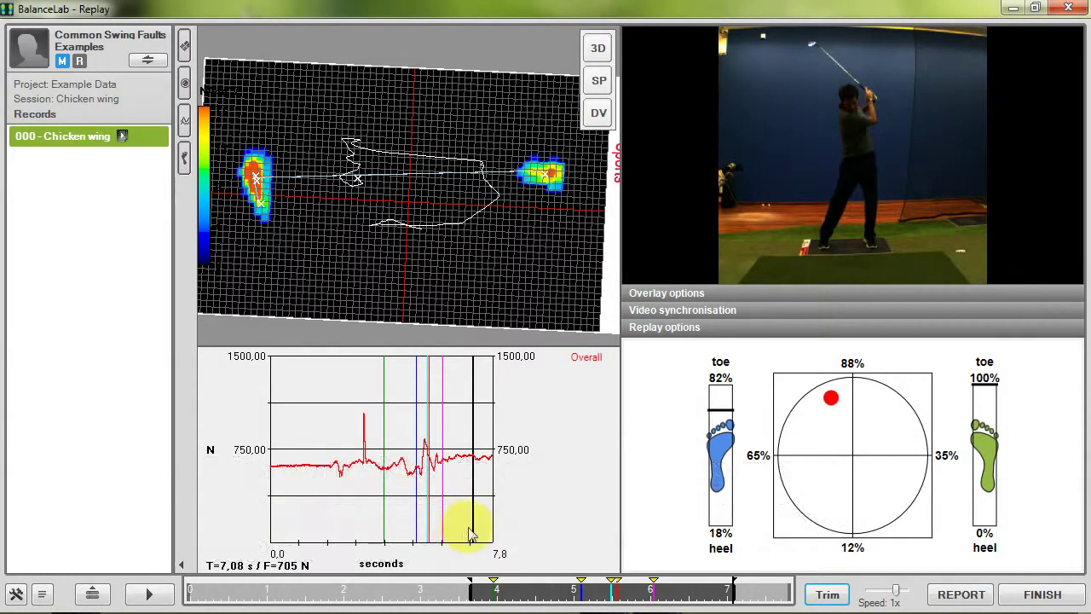
pyautogui.click(825, 594)
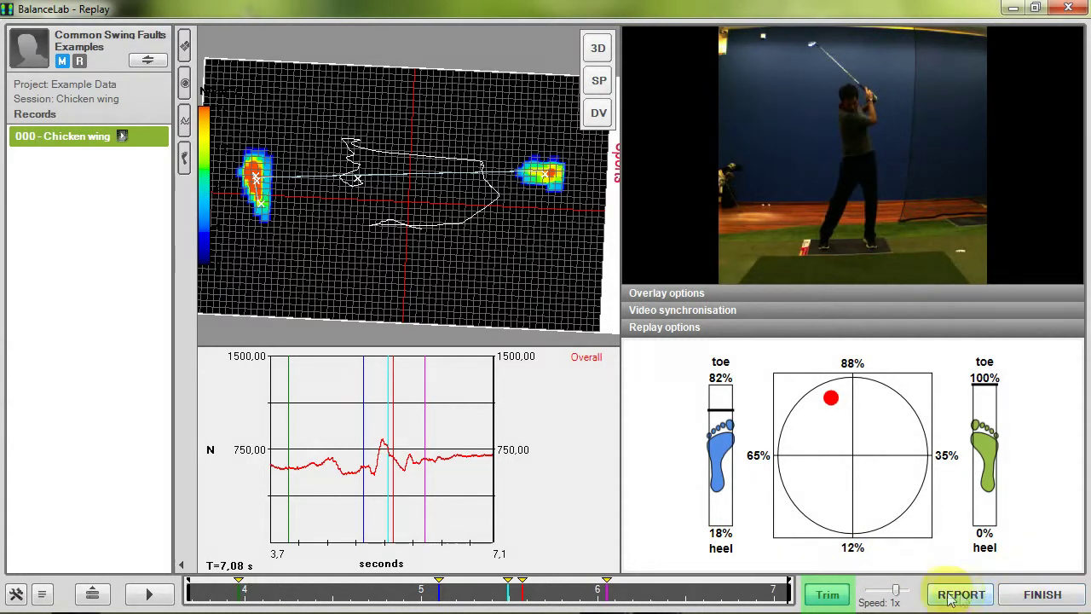
# Step: Set the playback speed to 0.5x and play the trimmed swing
pyautogui.moveTo(895, 590); pyautogui.dragTo(886, 590)
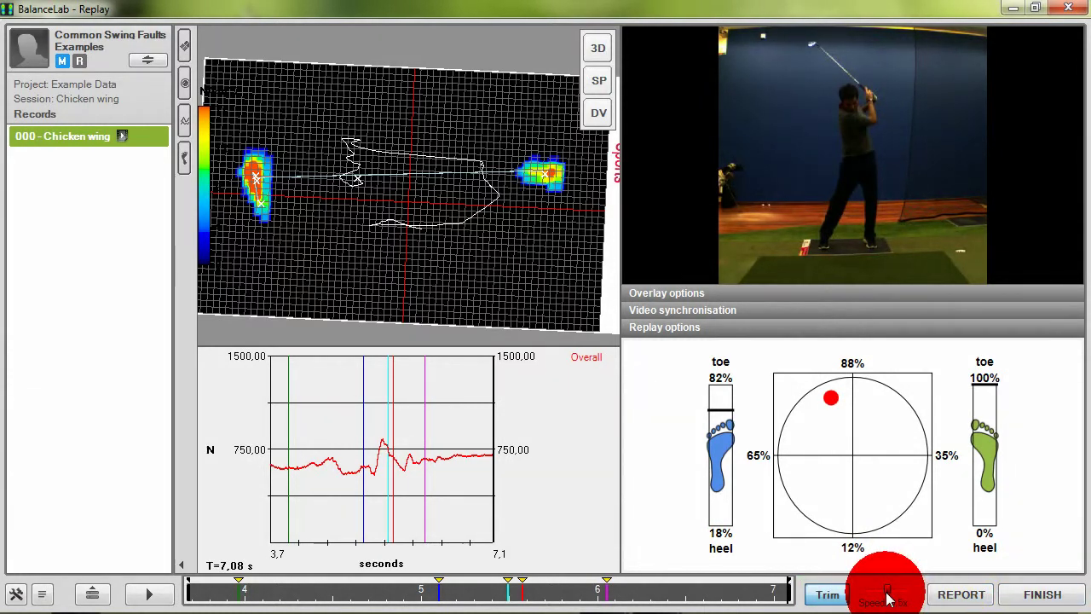
pyautogui.click(147, 593)
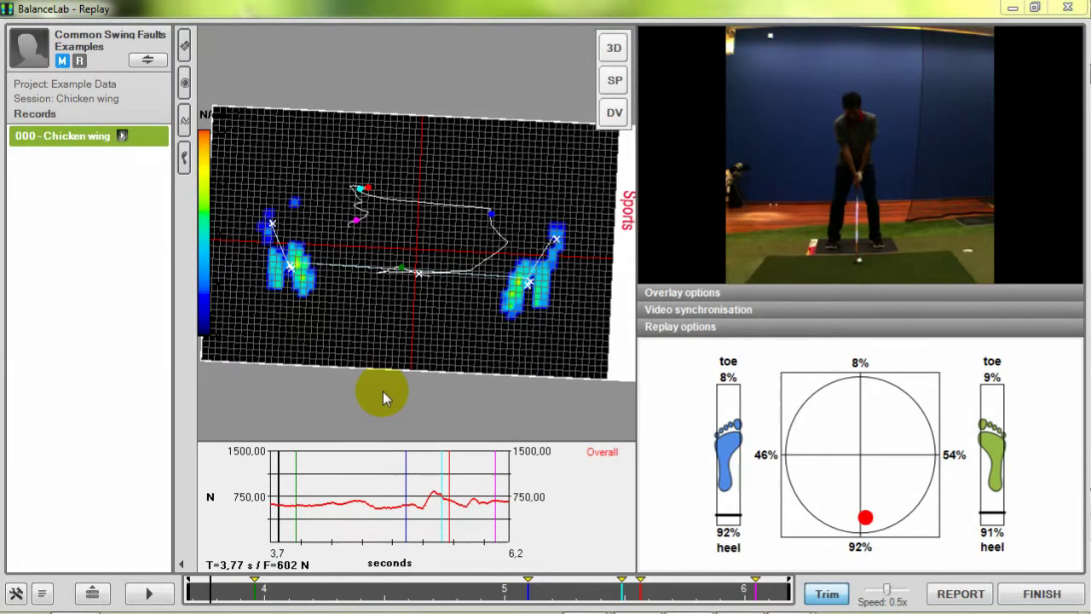
# Step: Switch the pressure plate view between 2D and 3D, leaving it in 3D mode
pyautogui.click(618, 50)
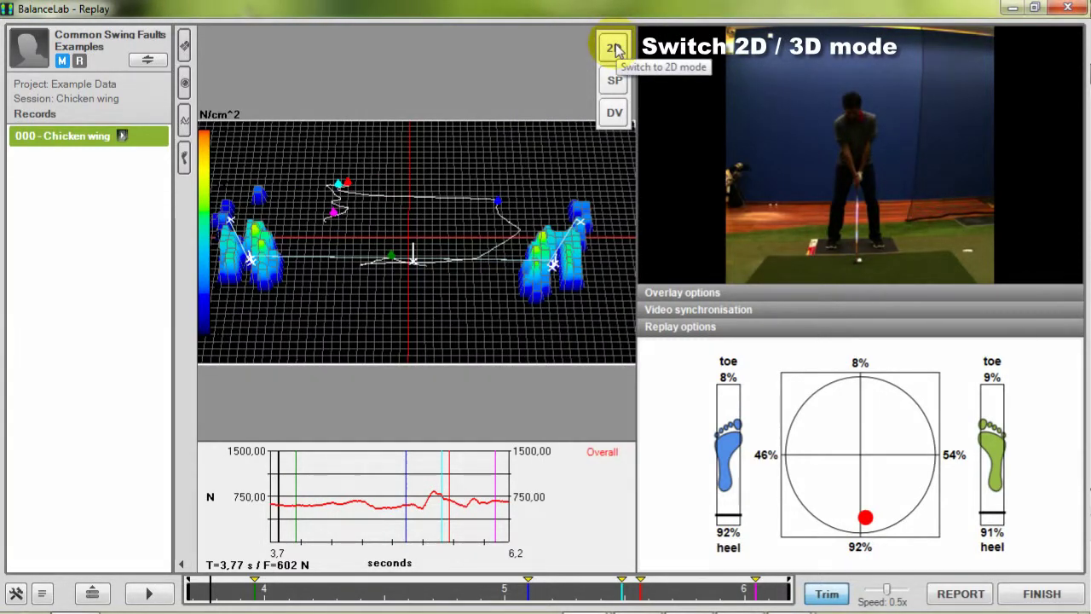
pyautogui.click(615, 49)
pyautogui.click(615, 48)
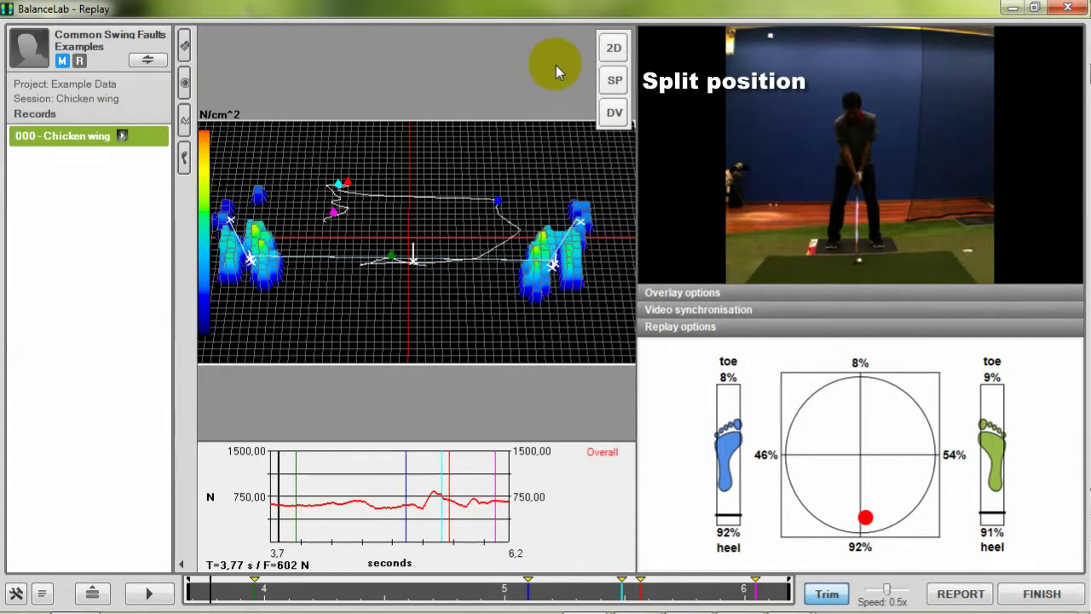
# Step: Turn the split position mode on and off, and cycle the 3D plate through its default views
pyautogui.click(612, 81)
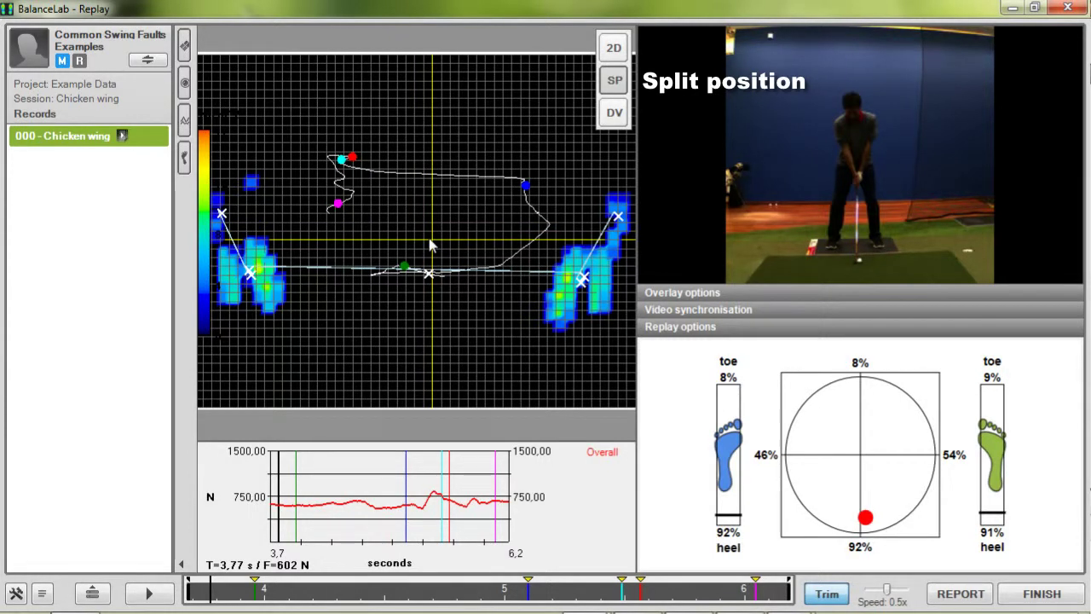
pyautogui.click(619, 83)
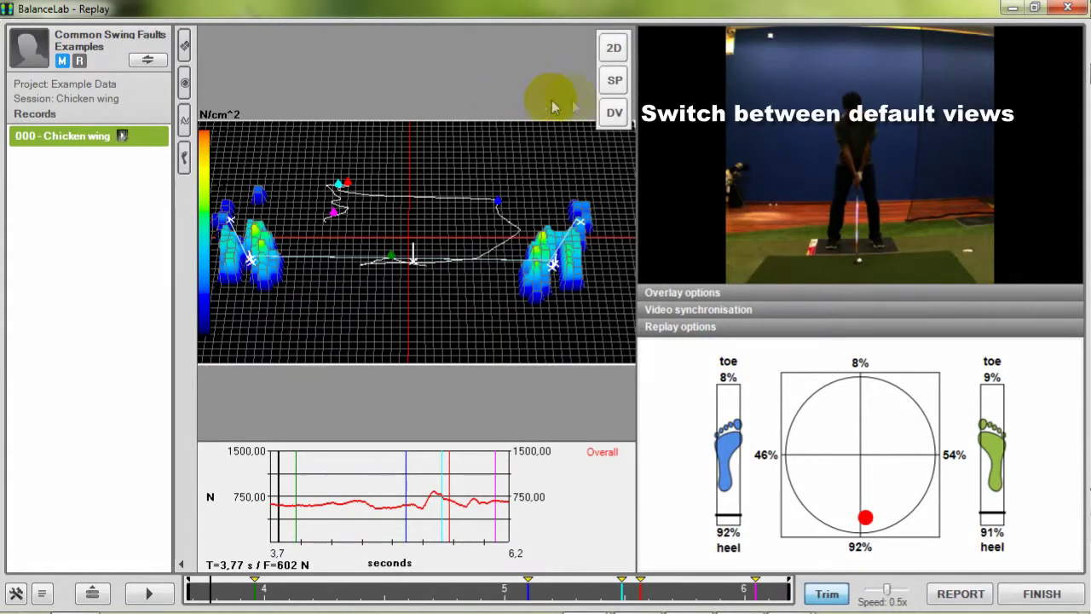
pyautogui.click(625, 122)
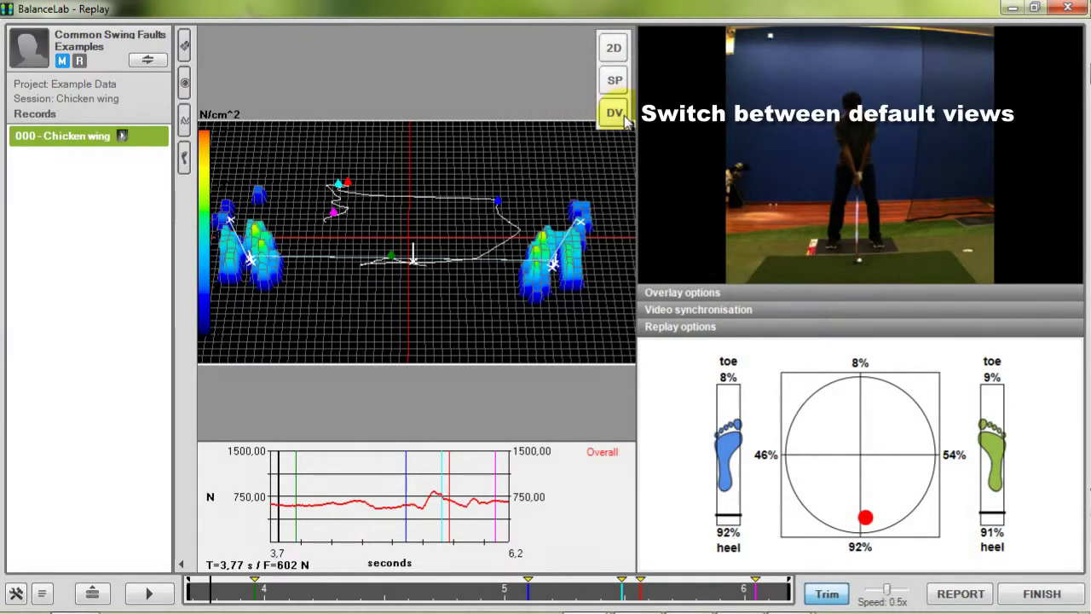
pyautogui.click(622, 119)
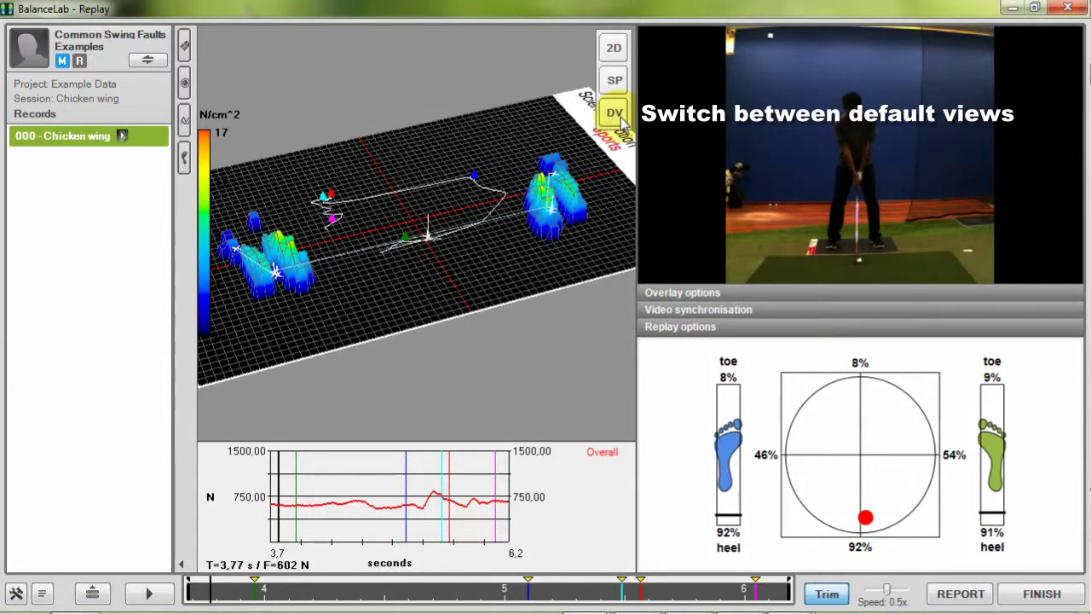
pyautogui.click(616, 113)
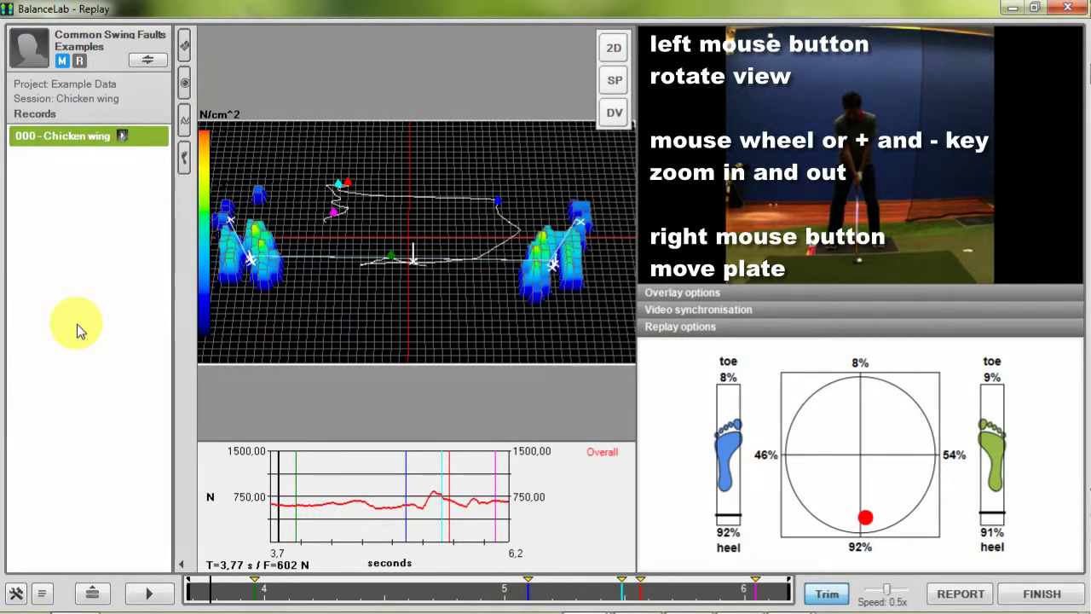
# Step: Rotate, enlarge and shift the 3D plate to examine the footprint nearest the Science & Motion Sports logo
pyautogui.moveTo(429, 313); pyautogui.dragTo(442, 277)
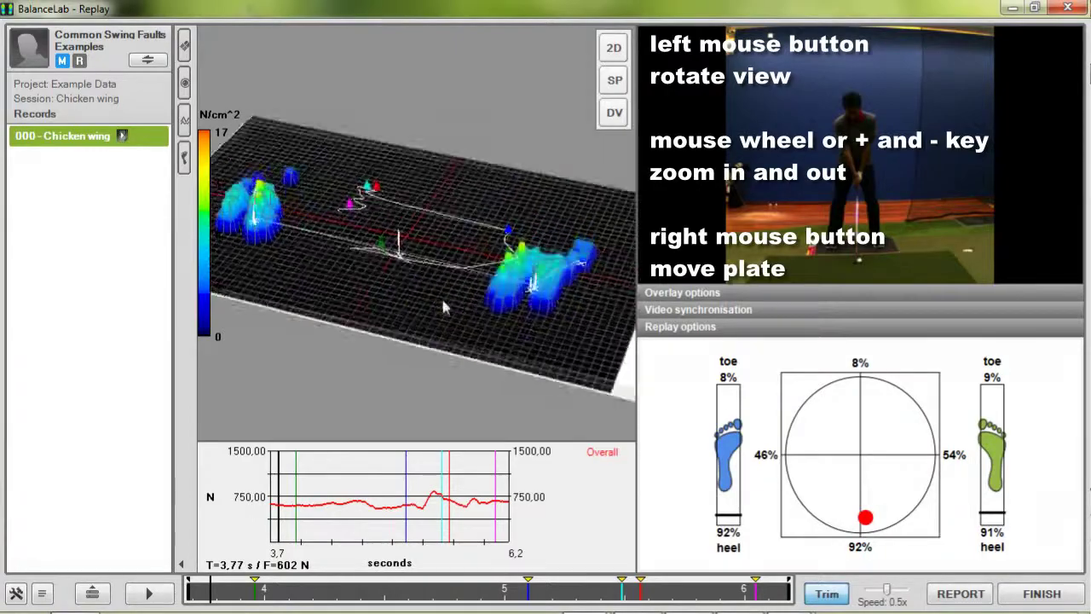
pyautogui.moveTo(443, 309); pyautogui.dragTo(409, 277)
pyautogui.scroll(3, 411, 276)
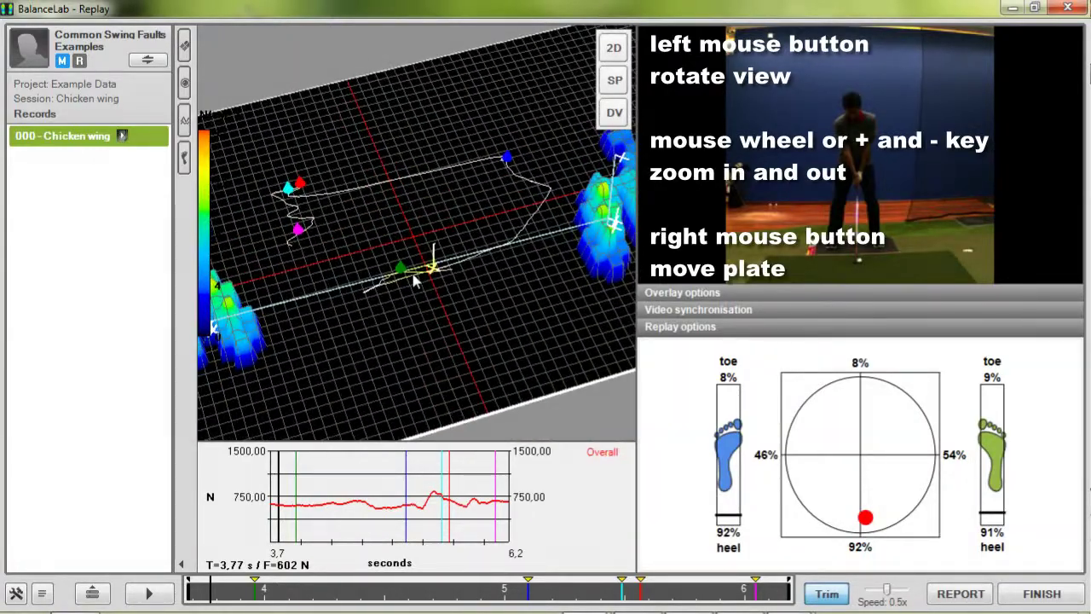
pyautogui.scroll(2, 415, 282)
pyautogui.moveTo(540, 290); pyautogui.dragTo(384, 314)
pyautogui.moveTo(284, 368); pyautogui.dragTo(467, 274)
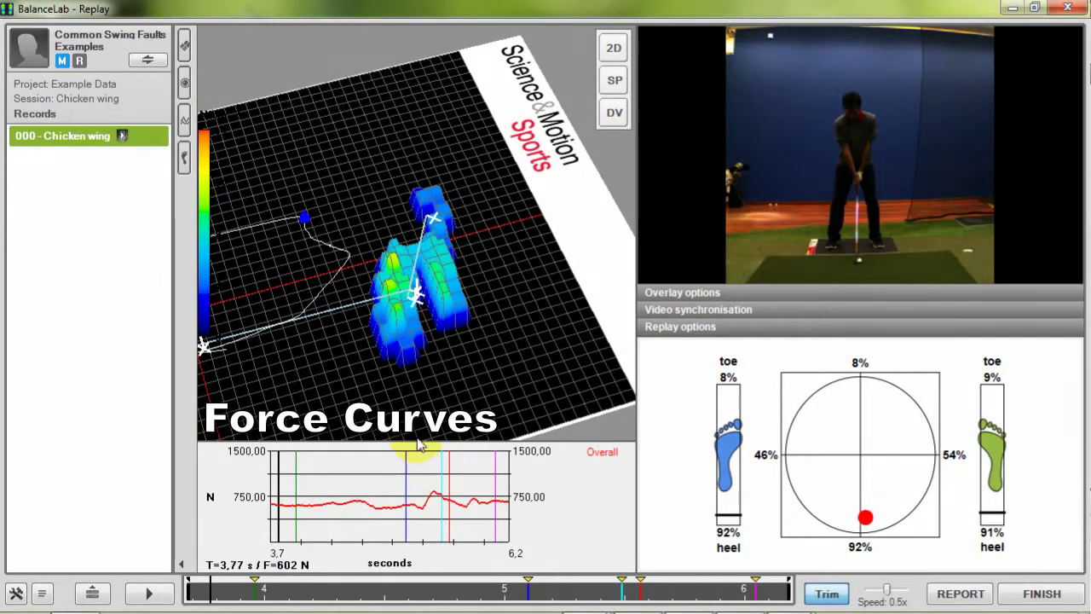
# Step: Enlarge the force curve graph and scrub the replay to 4.47 s
pyautogui.moveTo(418, 450); pyautogui.dragTo(421, 368)
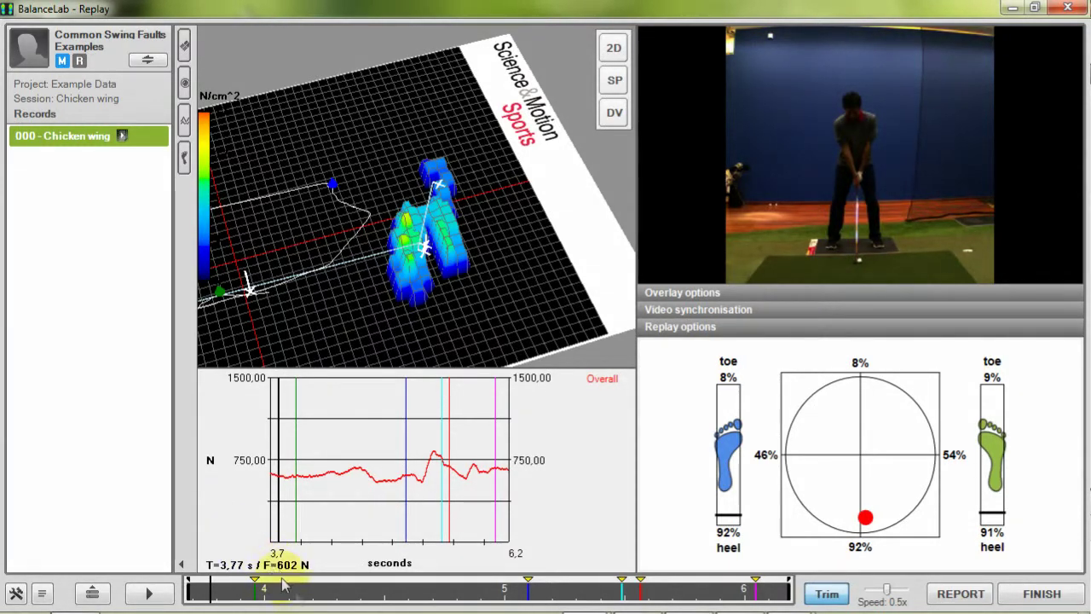
pyautogui.moveTo(290, 591); pyautogui.dragTo(378, 606)
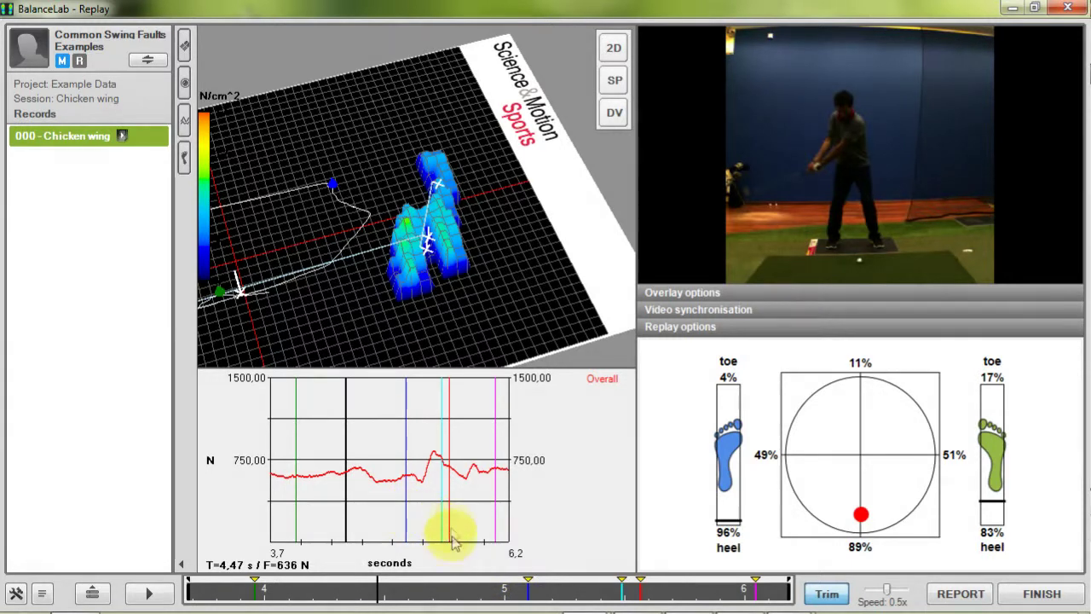
# Step: Add the Top section's curve to the force graph alongside the Overall curve
pyautogui.rightClick(574, 436)
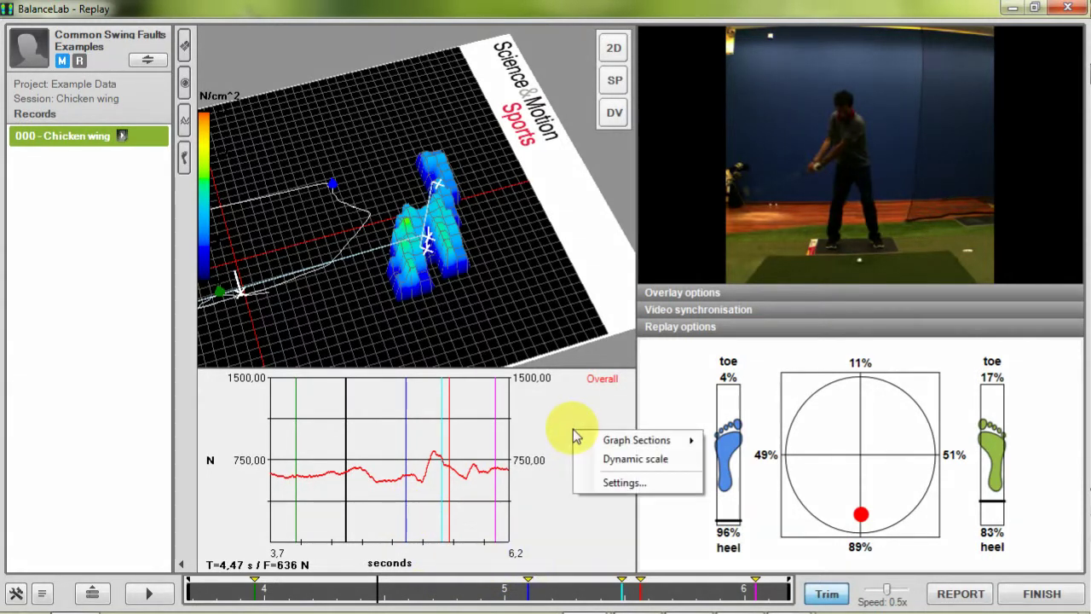
pyautogui.moveTo(630, 440)
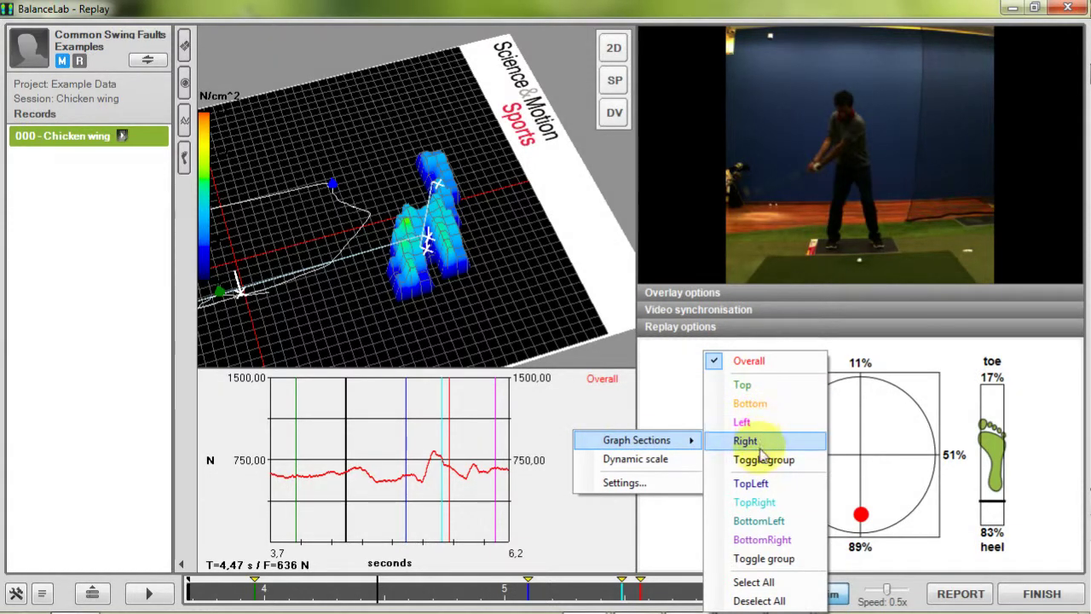
pyautogui.click(768, 392)
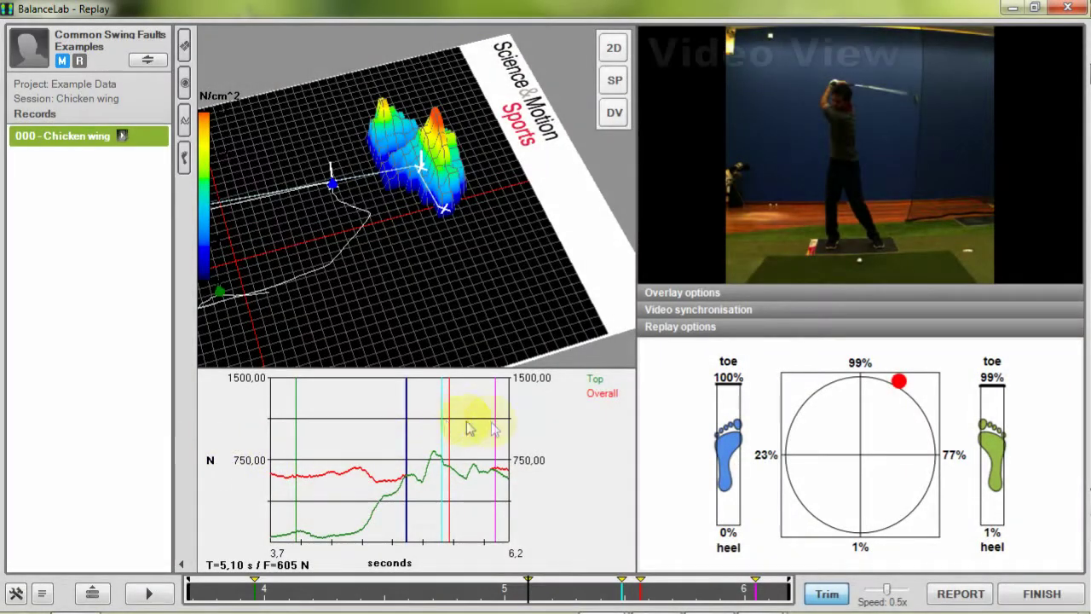
# Step: Draw a blue overlay line of width 4 from the golfer's head to his lead foot on the video and save the overlay
pyautogui.click(767, 295)
pyautogui.click(655, 253)
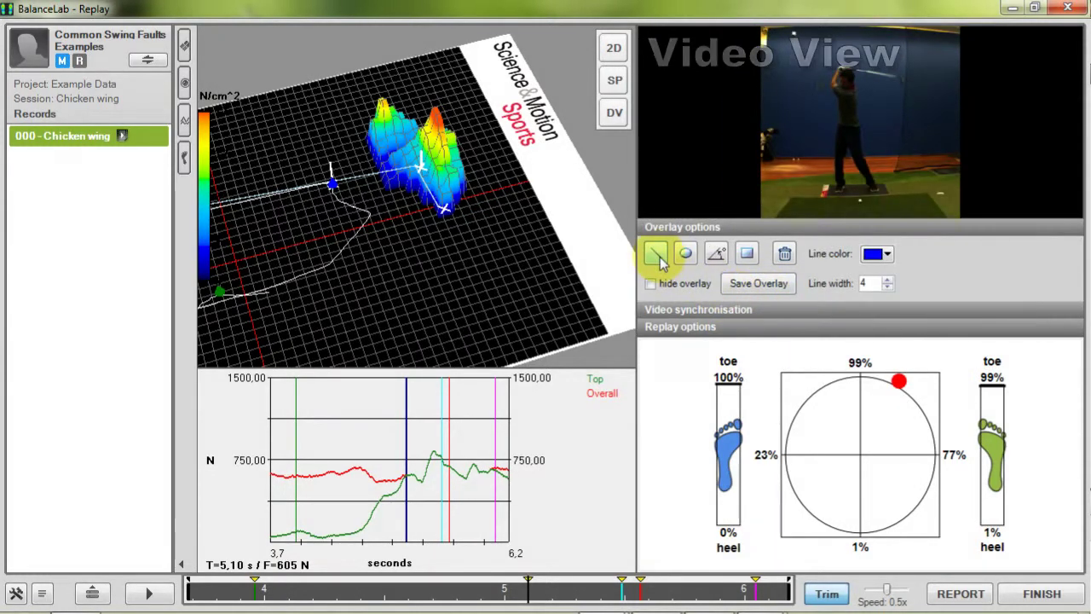
pyautogui.moveTo(794, 61); pyautogui.dragTo(847, 99)
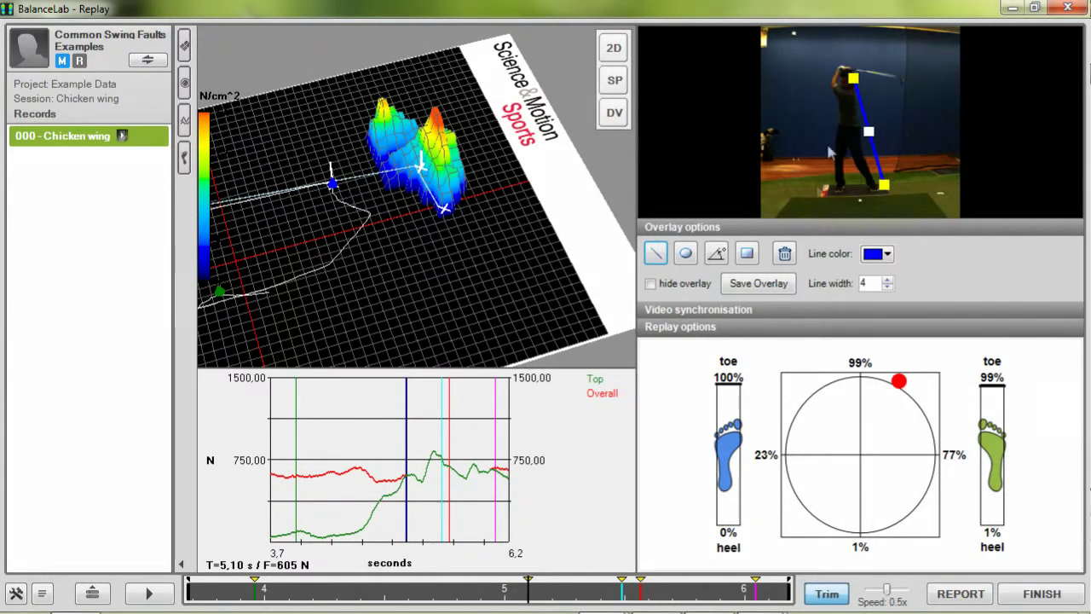
pyautogui.click(750, 290)
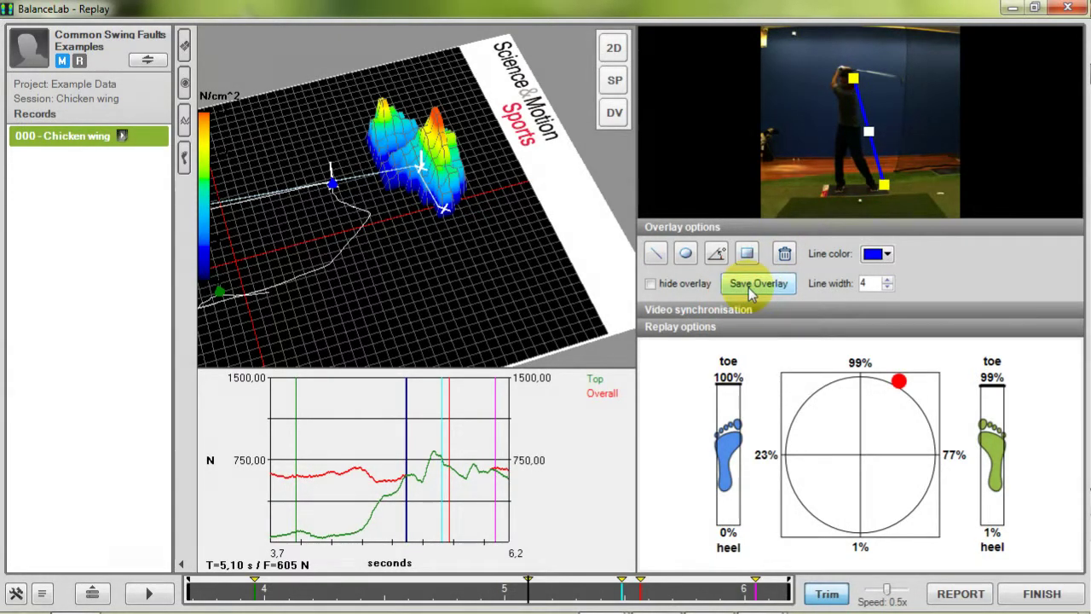
pyautogui.click(757, 230)
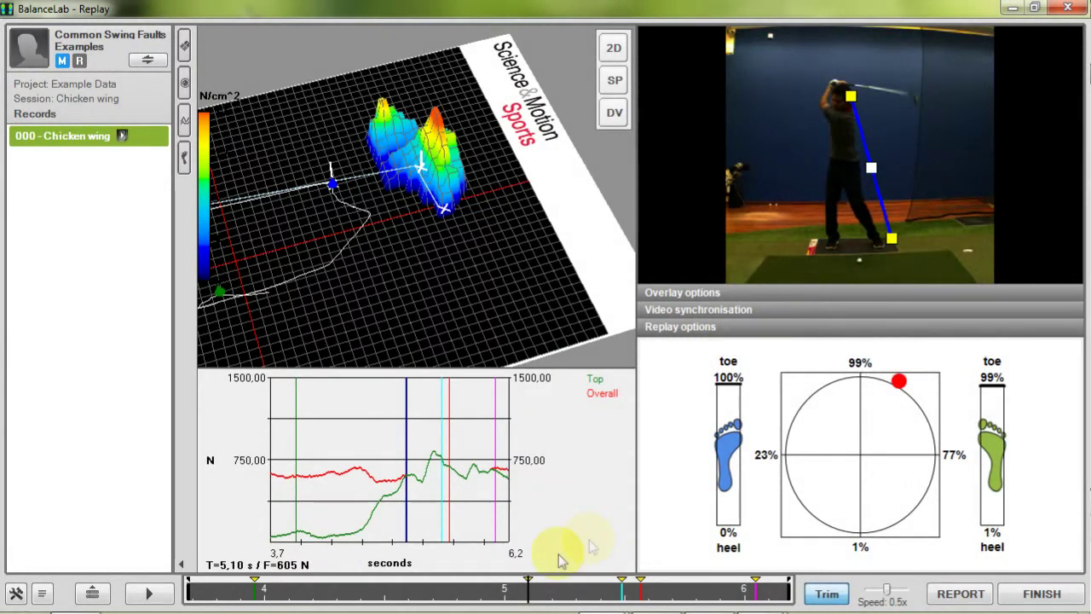
pyautogui.moveTo(519, 587)
pyautogui.mouseDown()
pyautogui.moveTo(451, 592)
pyautogui.moveTo(708, 597)
pyautogui.moveTo(417, 594)
pyautogui.moveTo(503, 599)
pyautogui.mouseUp()
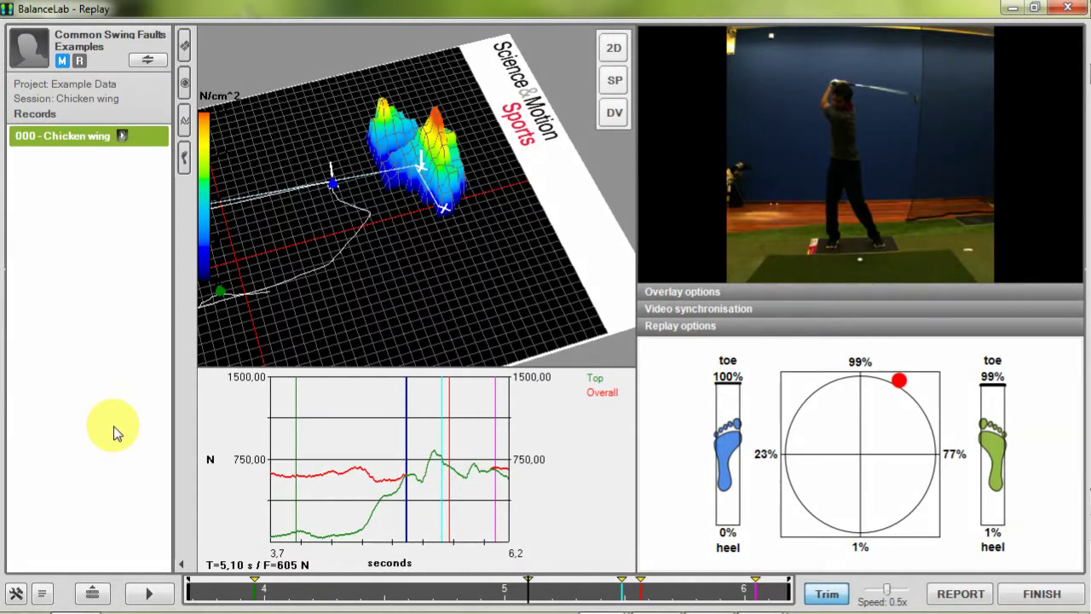
# Step: Open the double view and load the Shallow swing plane record from Example Data as the comparison swing
pyautogui.click(94, 595)
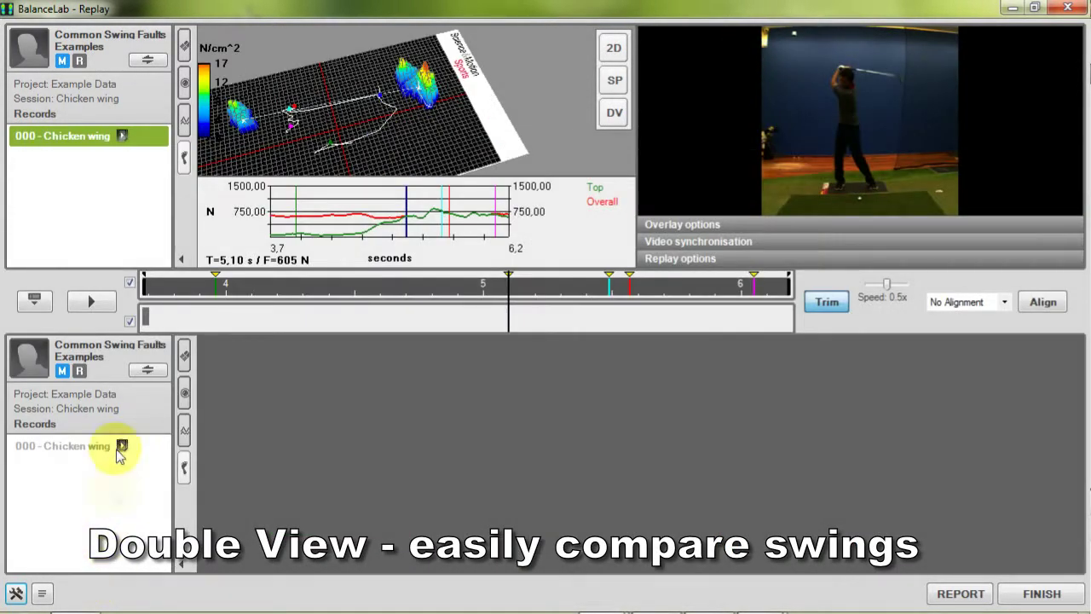
pyautogui.click(148, 371)
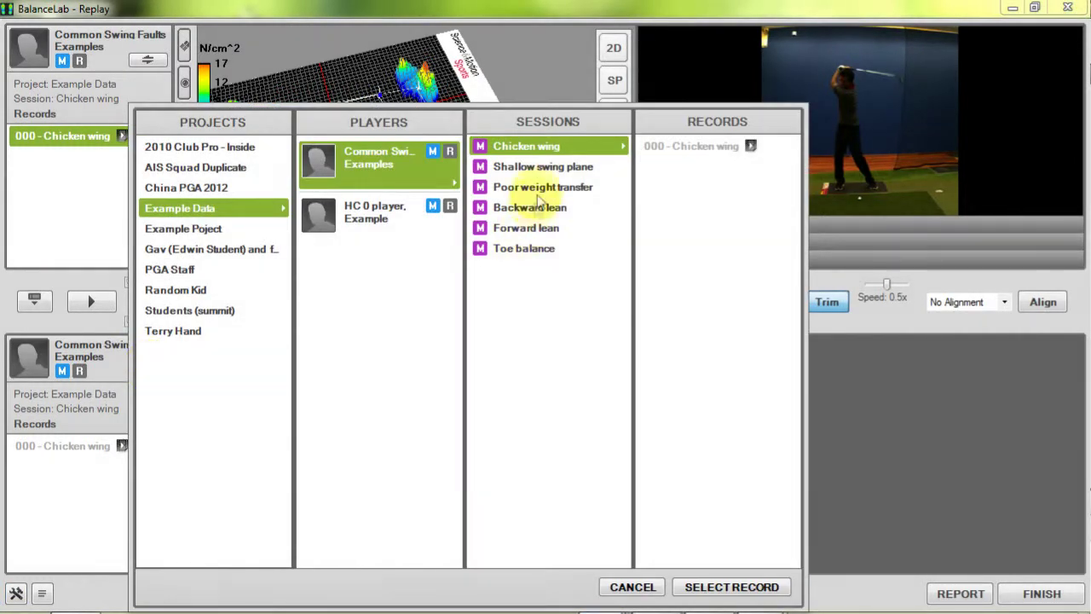
pyautogui.click(542, 168)
pyautogui.click(673, 147)
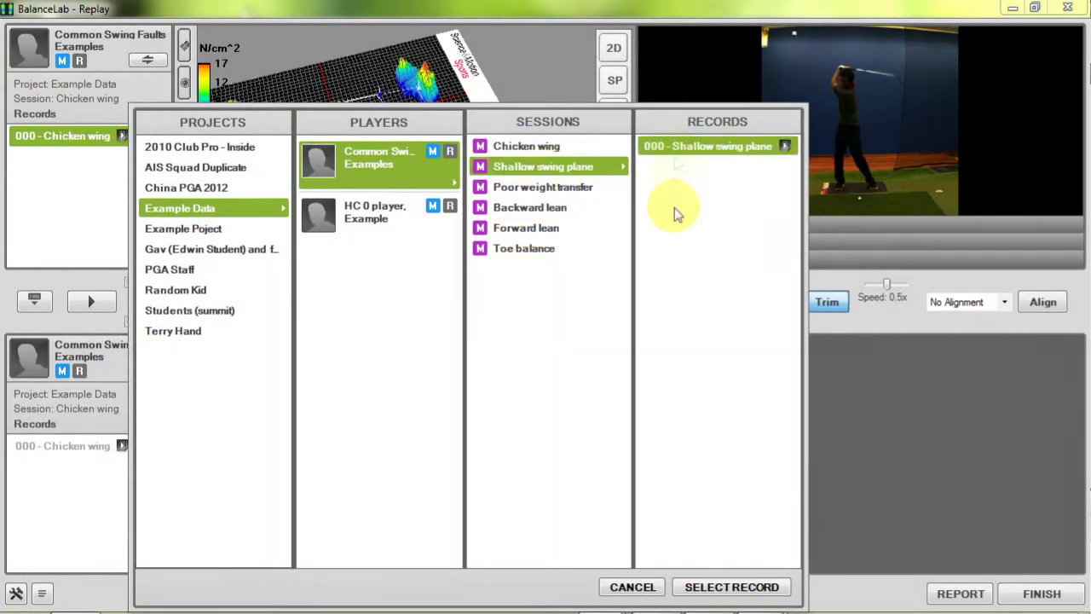
pyautogui.click(708, 587)
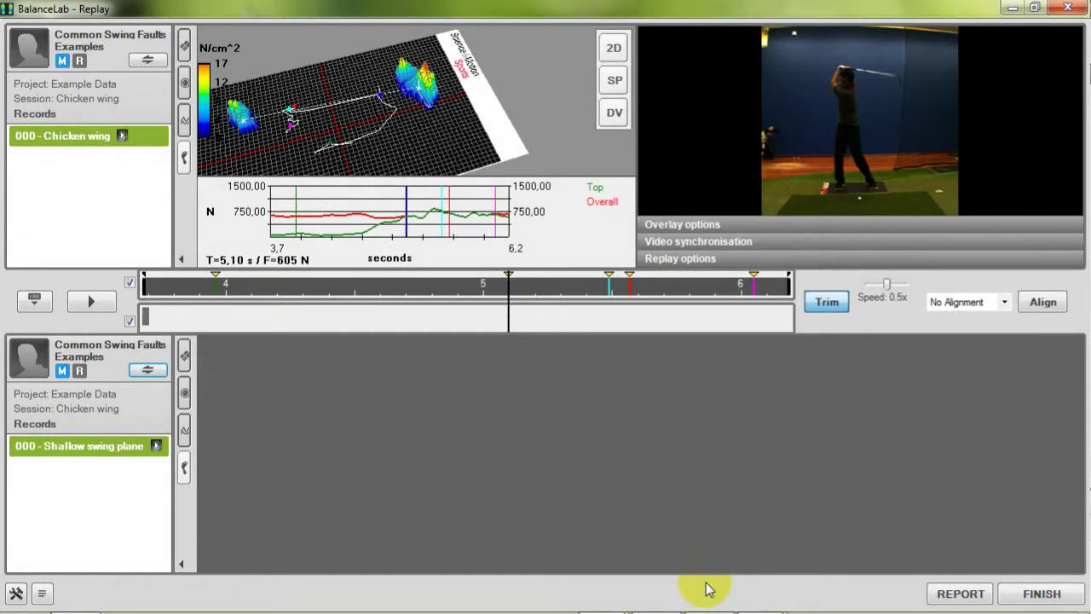
pyautogui.click(574, 515)
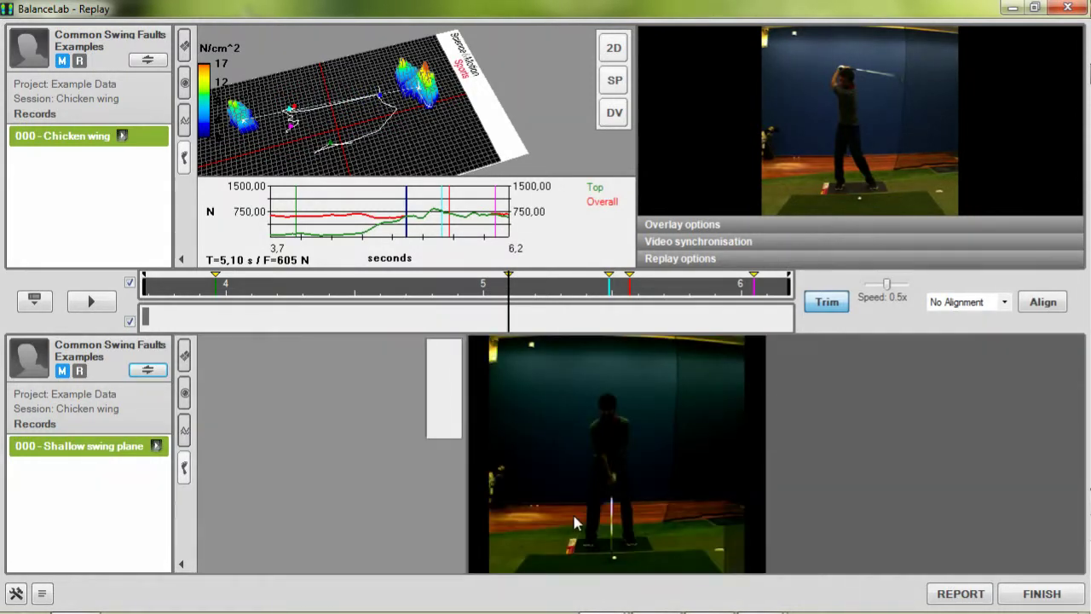
pyautogui.click(574, 517)
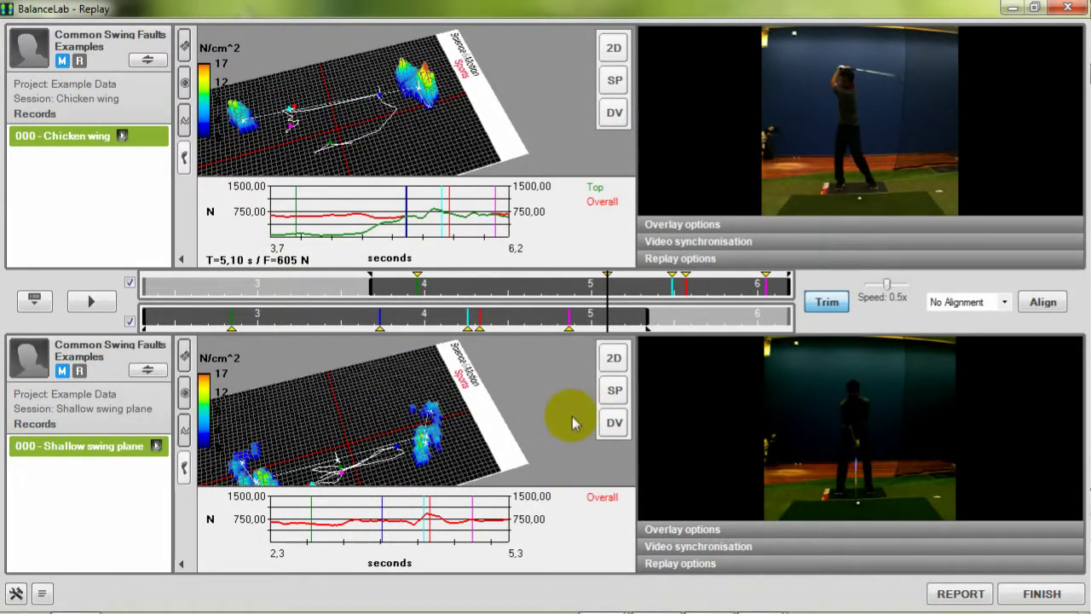
# Step: Align the two swings at Impact and scrub both recordings together to the impact marker
pyautogui.click(1006, 304)
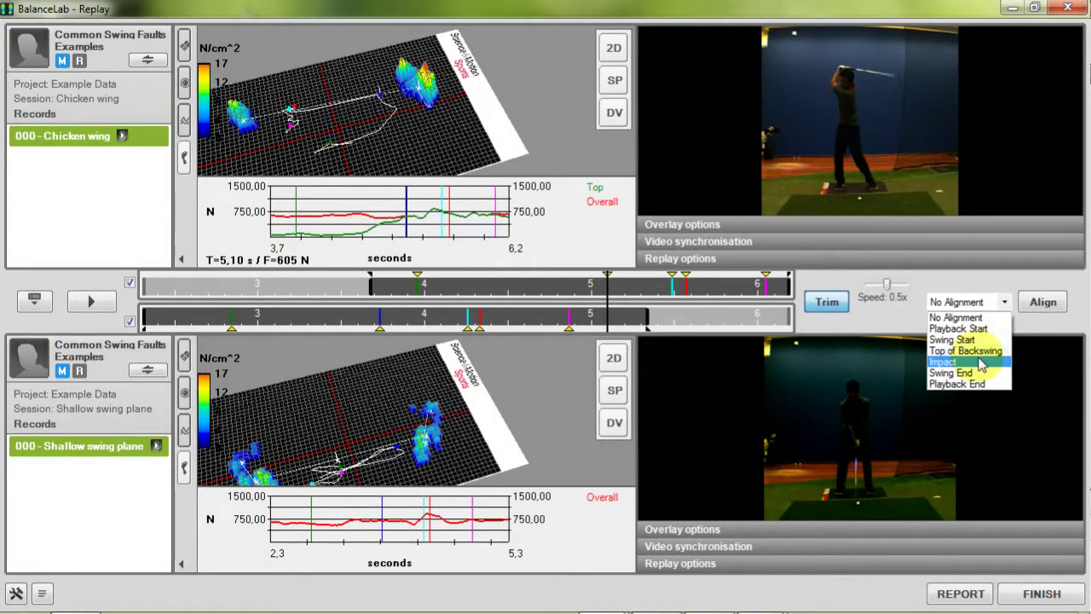
pyautogui.click(980, 363)
pyautogui.click(1041, 302)
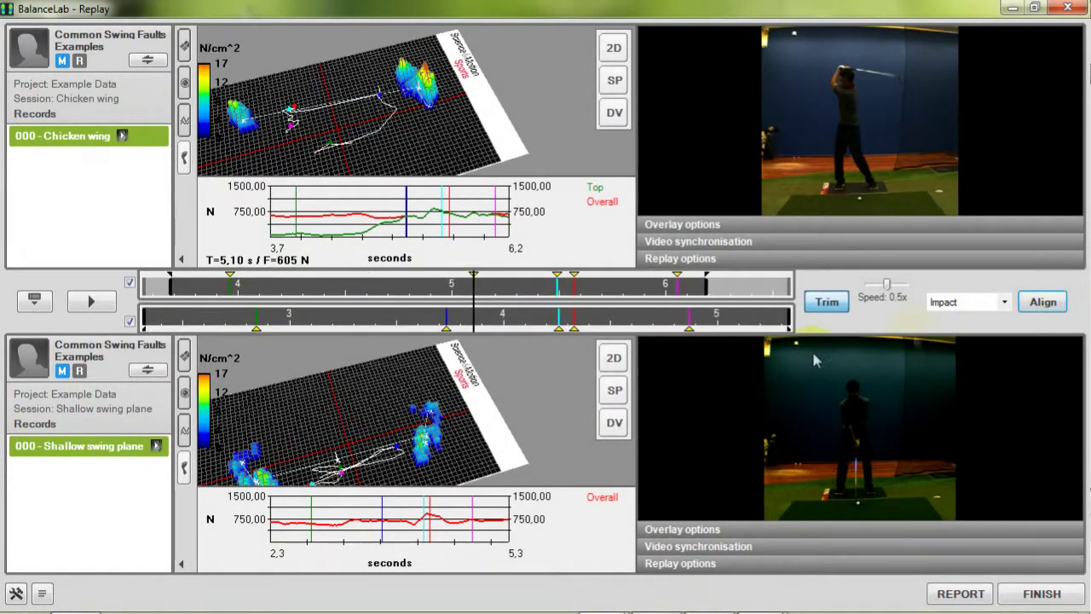
pyautogui.click(535, 293)
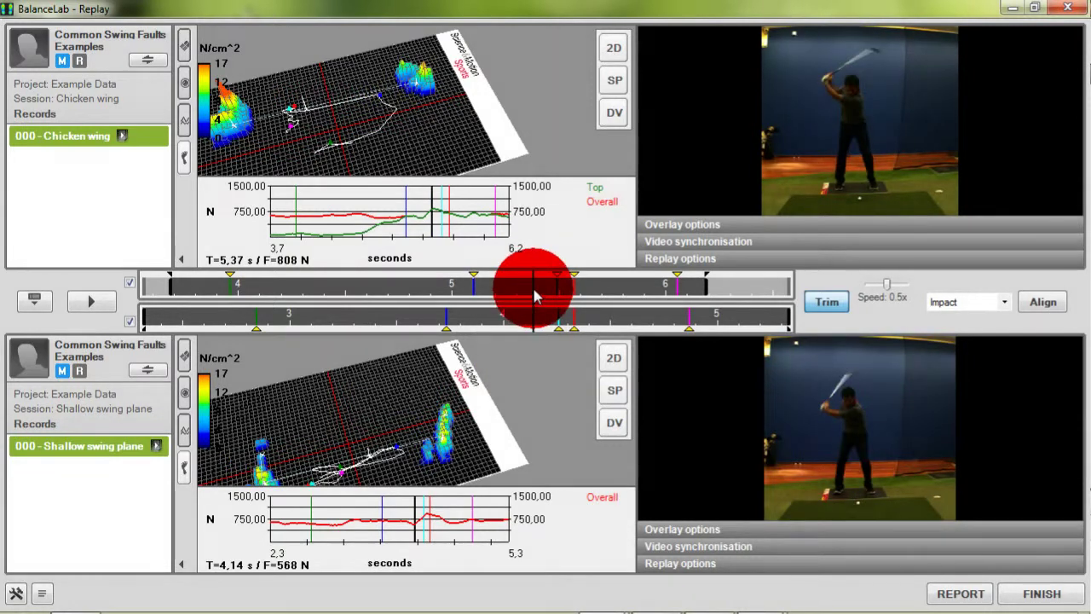
pyautogui.moveTo(534, 293); pyautogui.dragTo(576, 296)
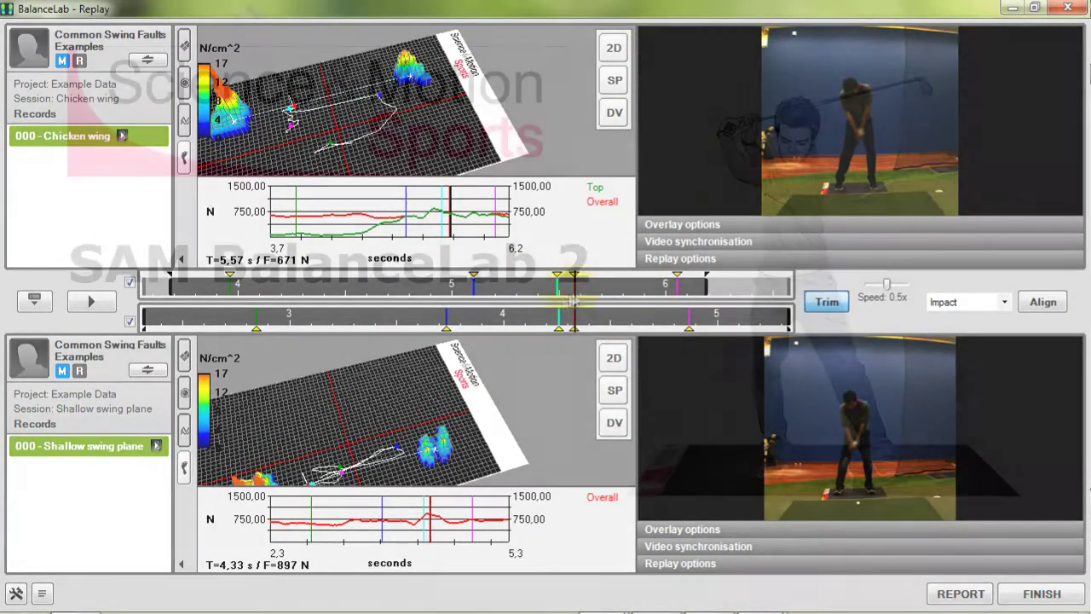